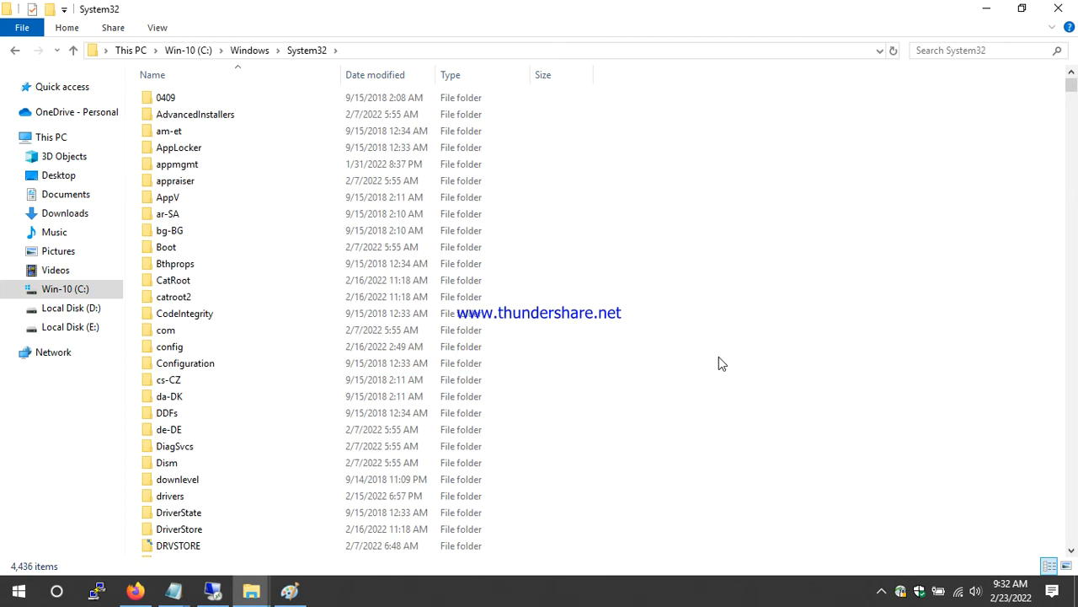
Open the drivers folder inside System32
key("d")
key("Down")
key("Down")
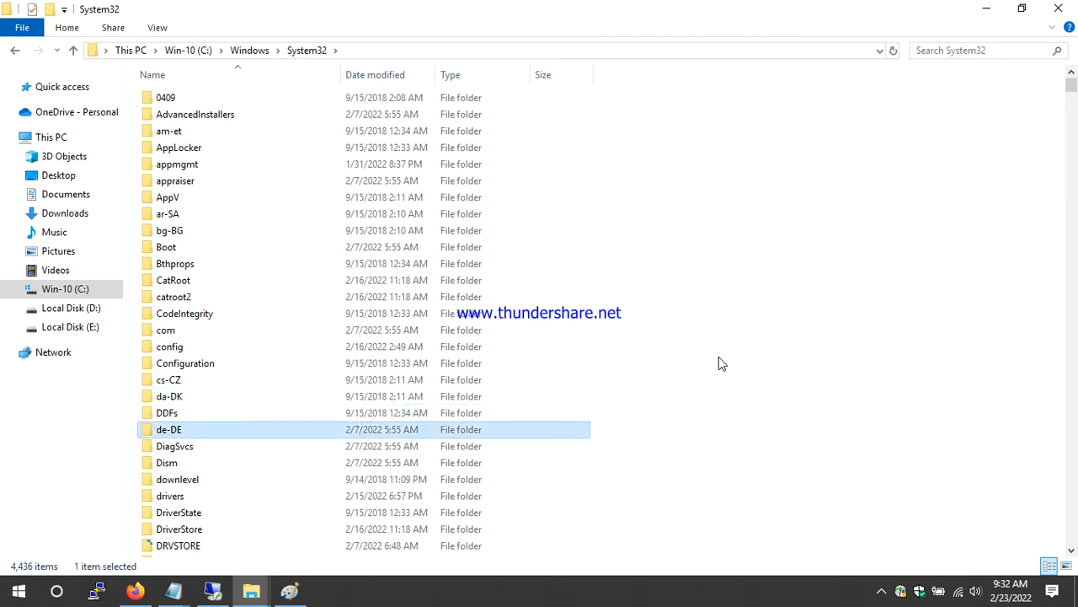
key("Down")
key("Down")
key("Down")
key("Down")
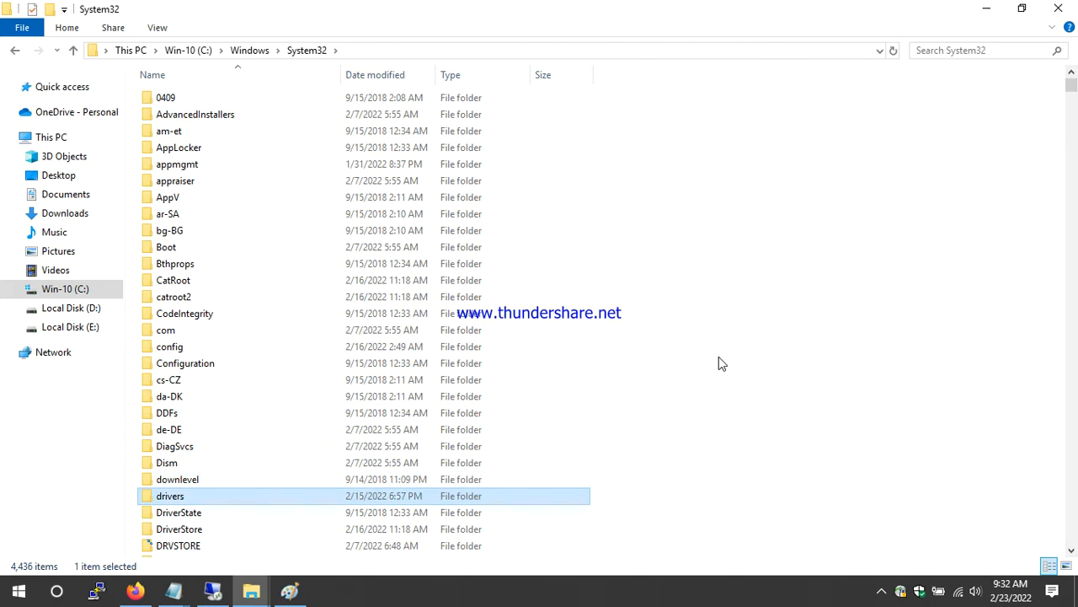
key("Return")
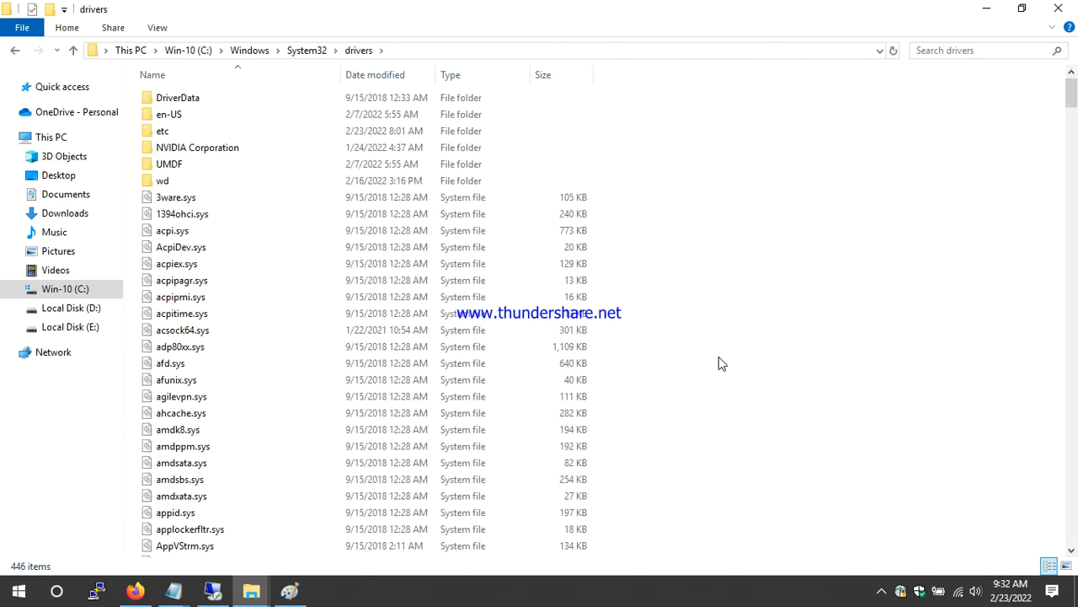
Open the etc subfolder of the drivers folder
key("e")
key("Down")
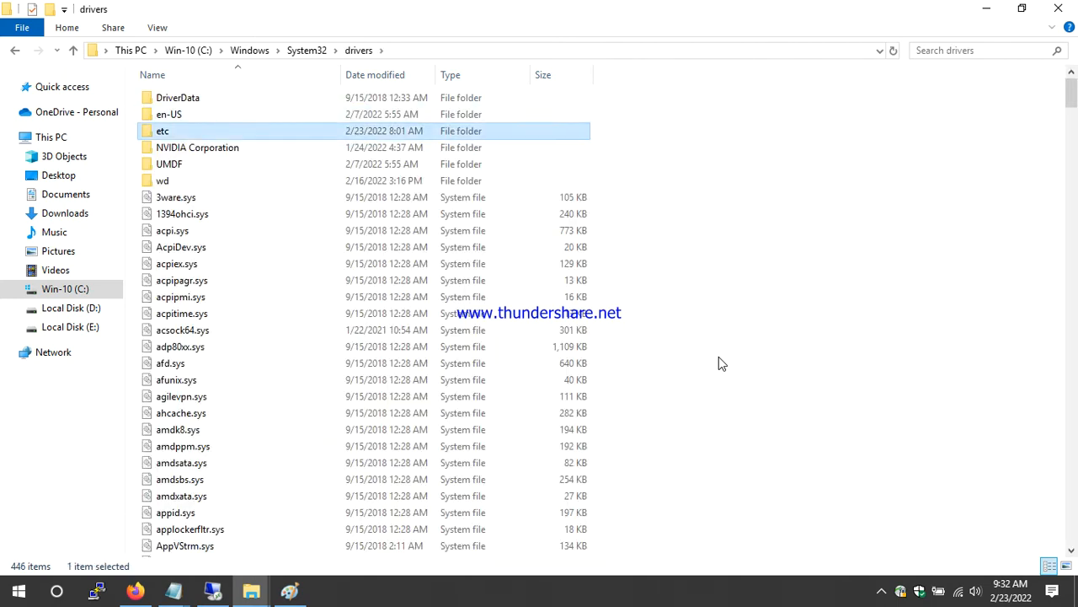
key("Return")
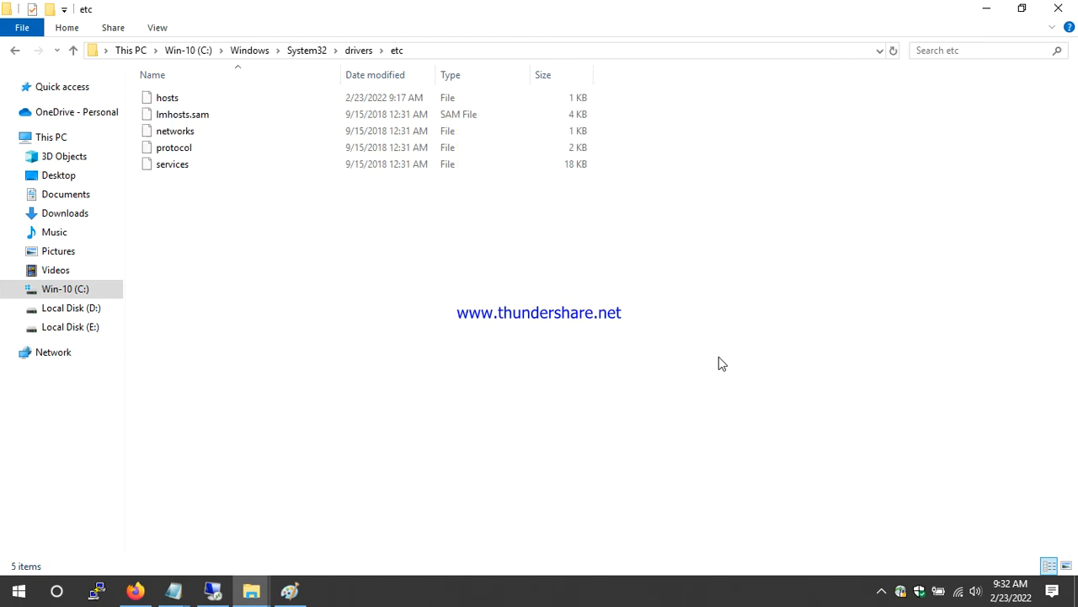
Copy the hosts file from the etc folder to the desktop, replacing the existing copy there
left_click(180, 97)
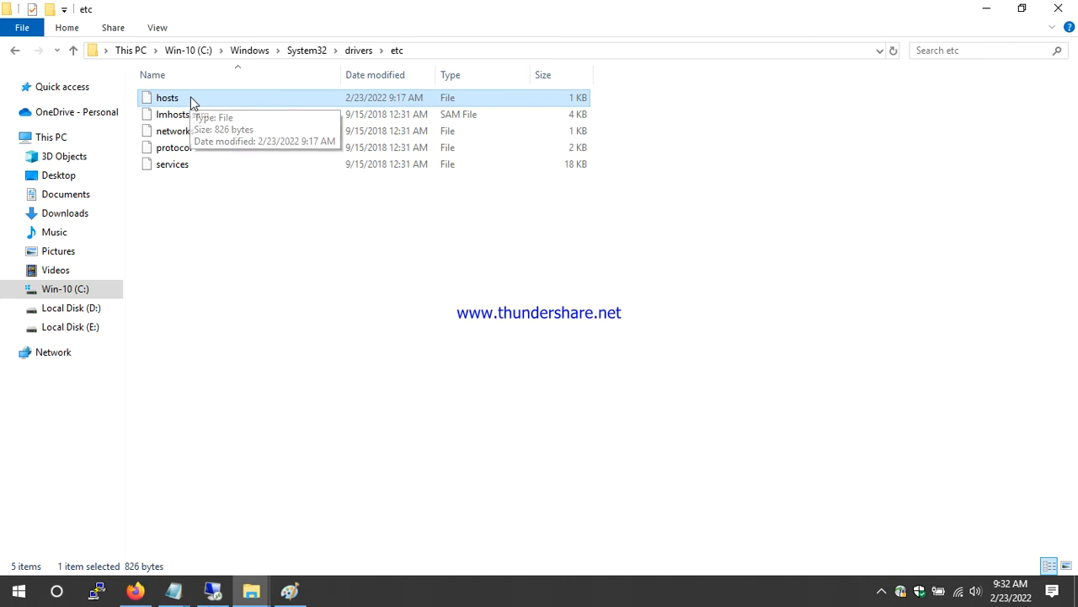
left_click(985, 9)
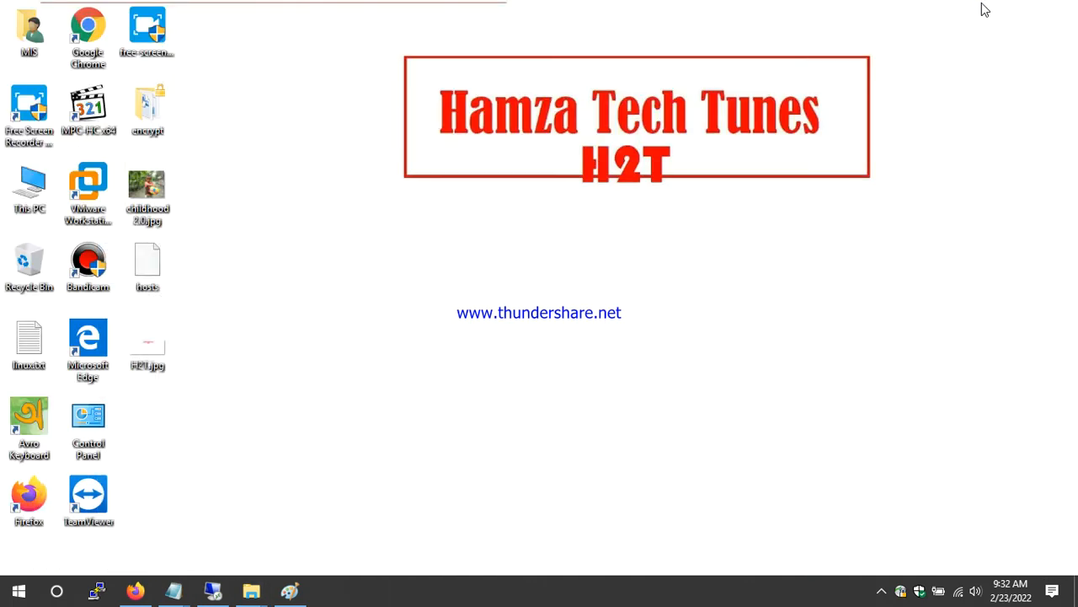
left_click(657, 244)
key("ctrl+v")
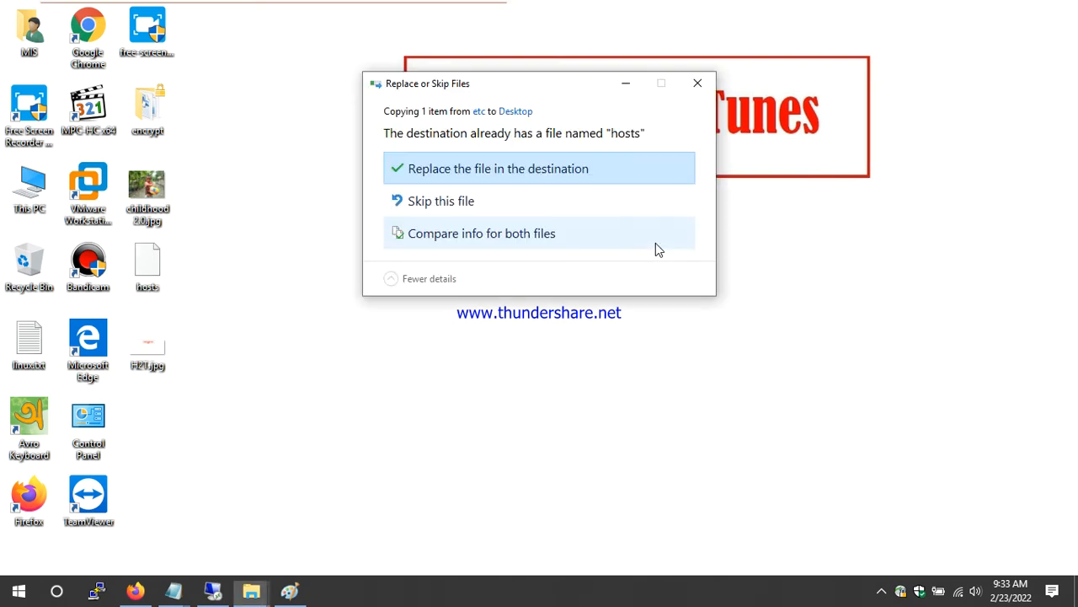
left_click(551, 171)
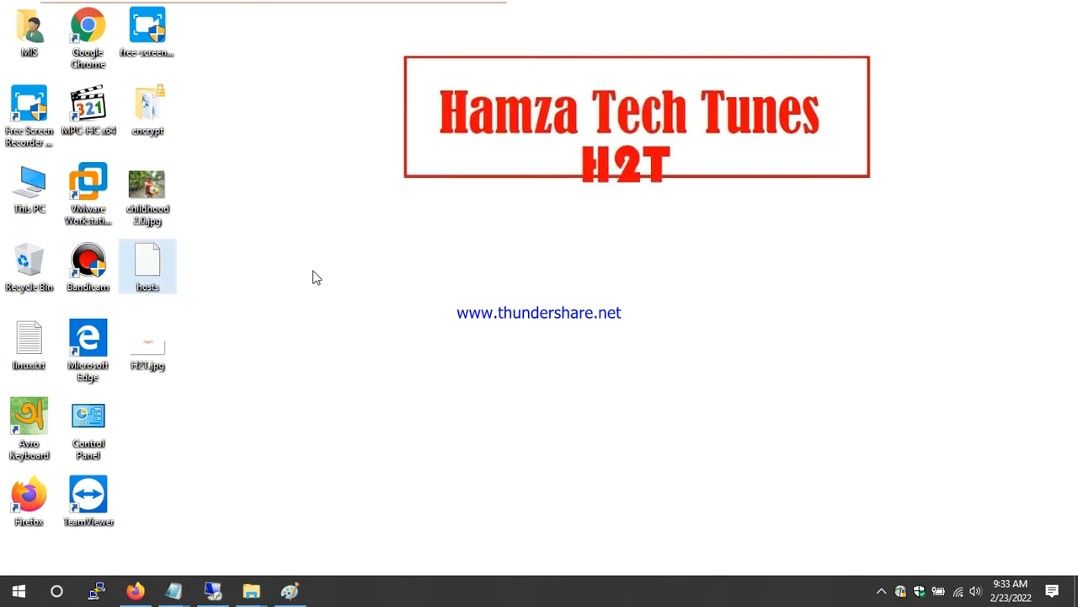
Open the desktop copy of the hosts file in Notepad and maximize its window
left_click(253, 291)
right_click(147, 281)
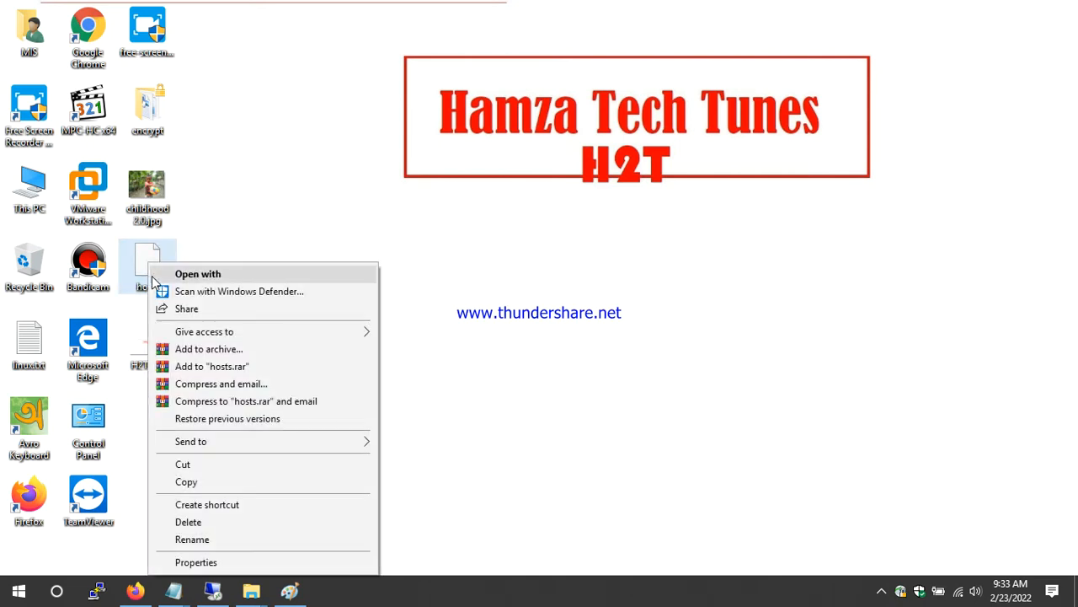
left_click(270, 284)
left_click(478, 379)
left_click(555, 526)
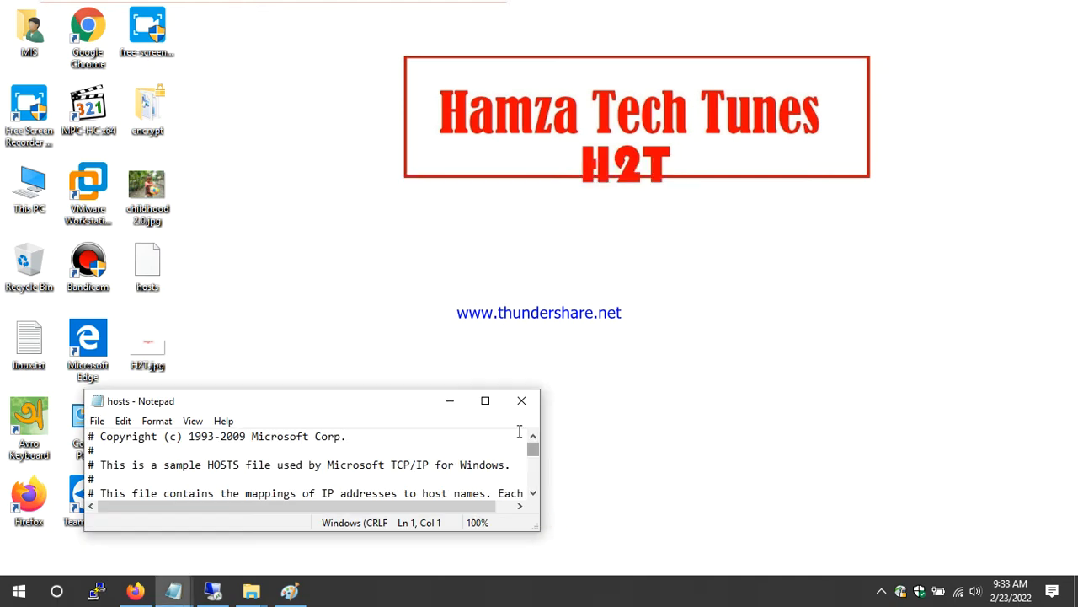
left_click(493, 403)
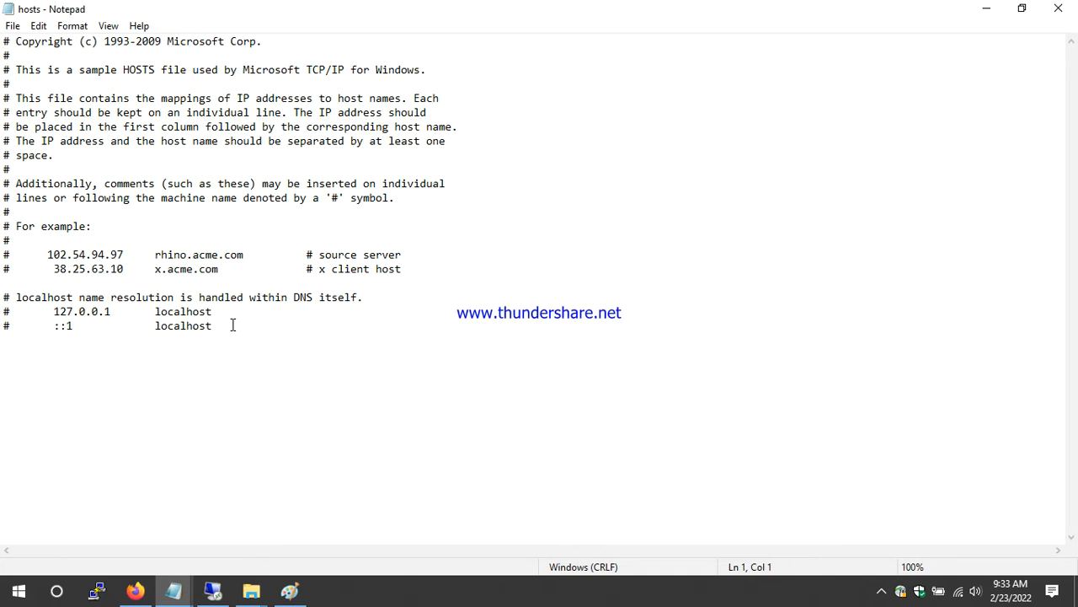
Copy the "127.0.0.1 localhost" text onto a new uncommented line at the end of the hosts file
left_click(53, 311)
left_click_drag(53, 311, 214, 312)
key("ctrl+c")
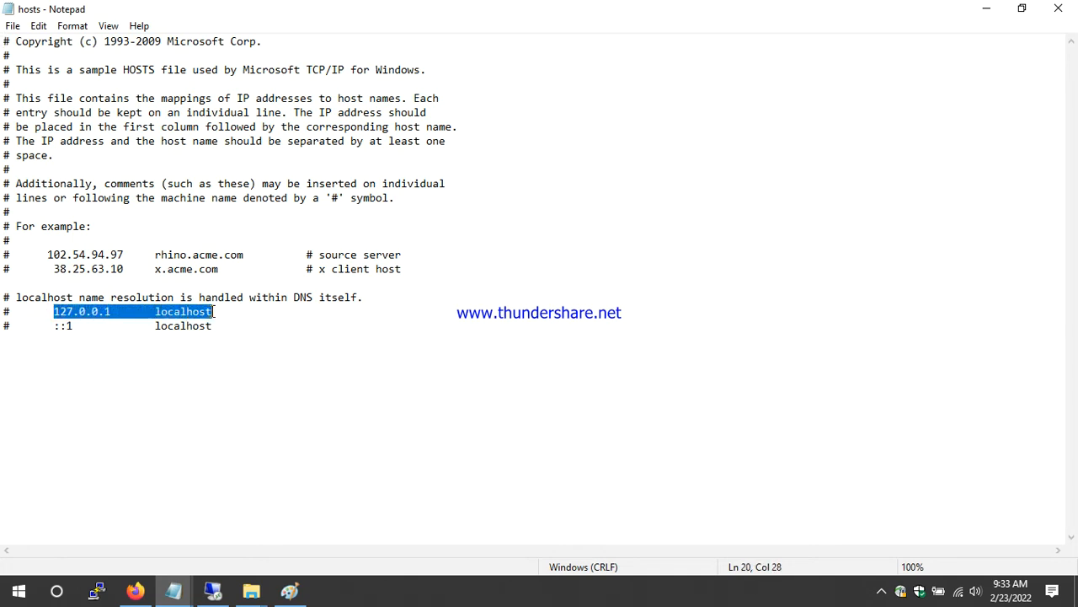
left_click(243, 329)
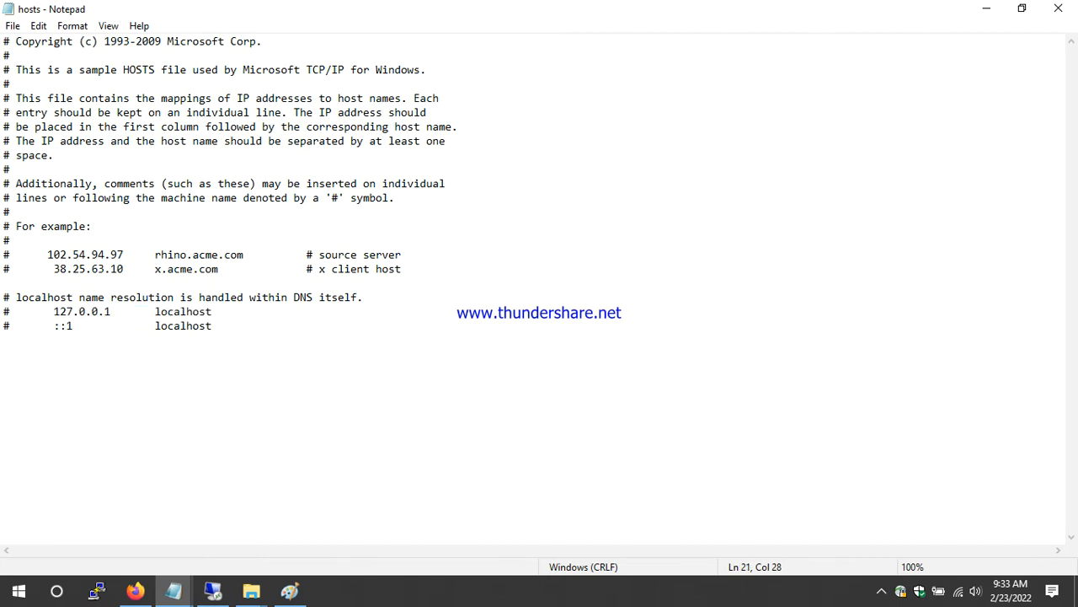
key("Return")
key("ctrl+v")
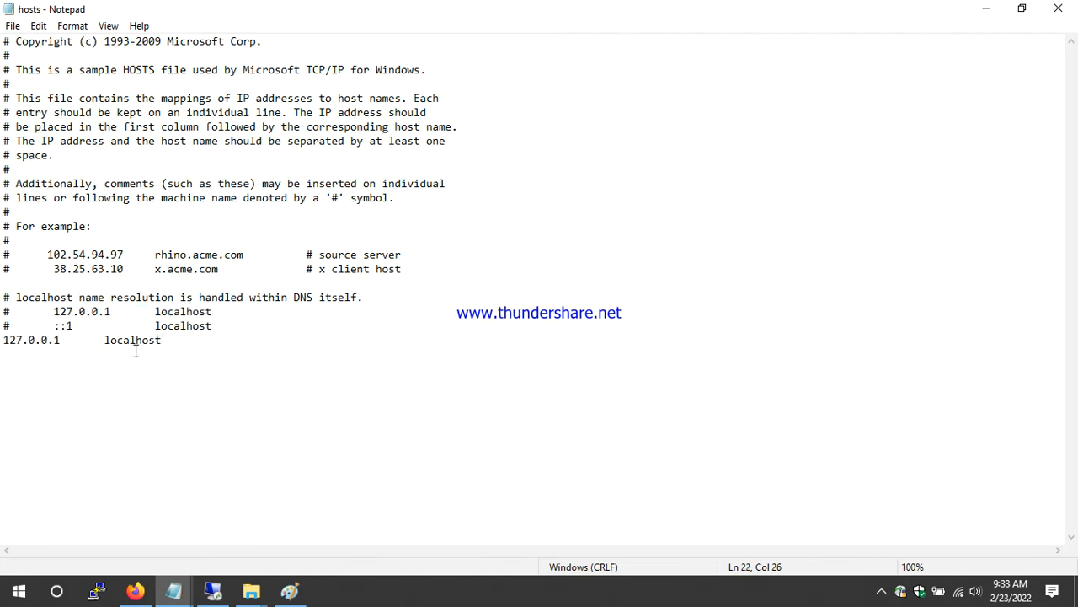
left_click(62, 340)
key("BackSpace")
type("2")
left_click(176, 341)
key("BackSpace")
key("BackSpace")
key("BackSpace")
key("BackSpace")
key("BackSpace")
key("BackSpace")
key("BackSpace")
key("BackSpace")
type("www.facebook.com")
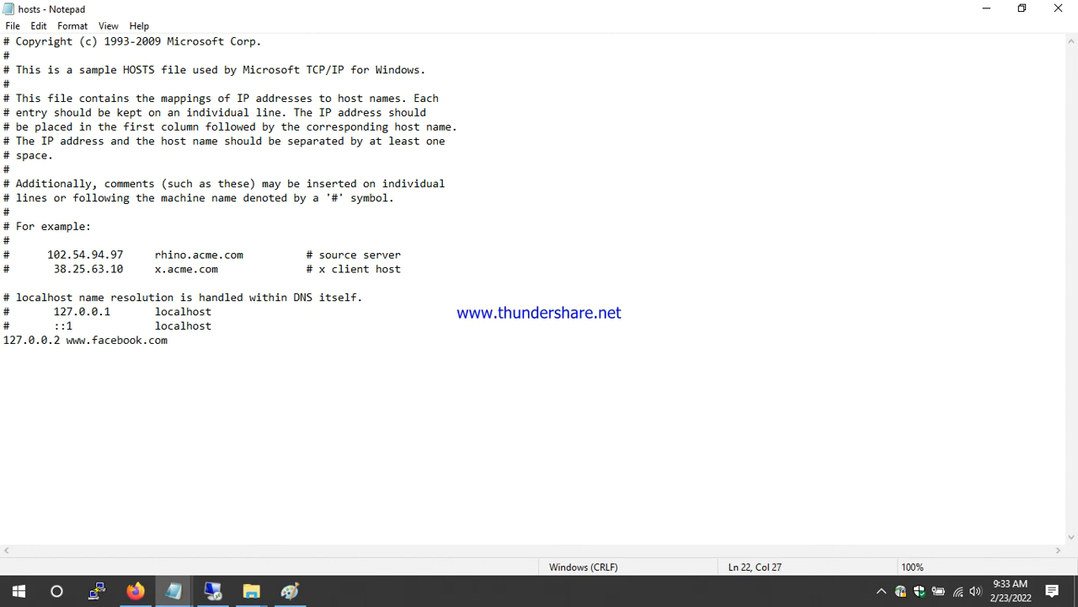
Save the edited hosts file and close it
left_click(13, 25)
left_click(34, 78)
left_click(1058, 16)
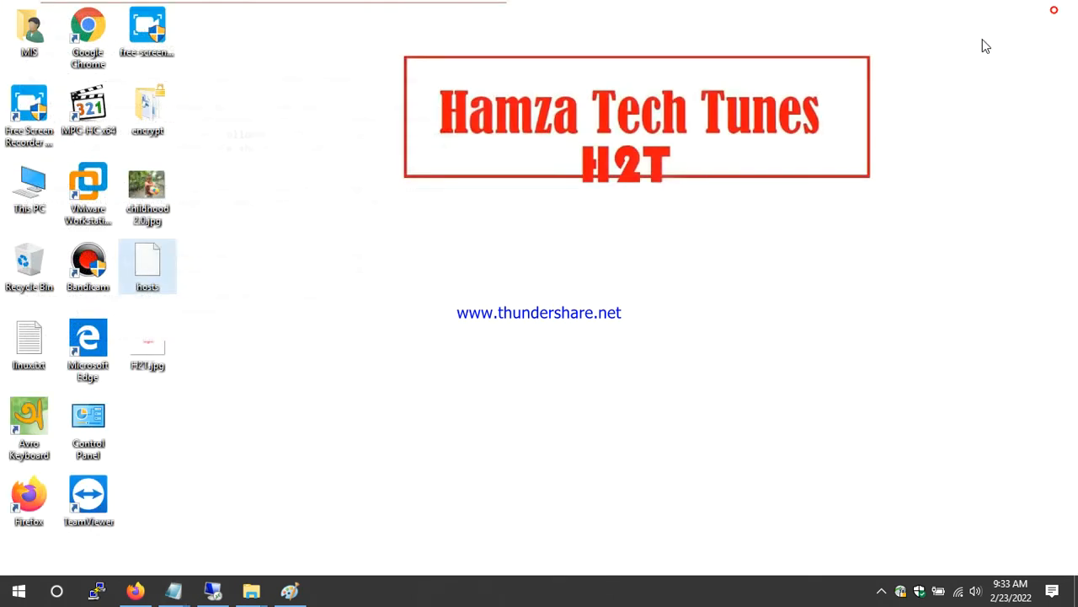
Copy the edited hosts file from the desktop into the etc folder, replacing the original, and minimize the folder window
left_click(455, 344)
left_click(150, 272)
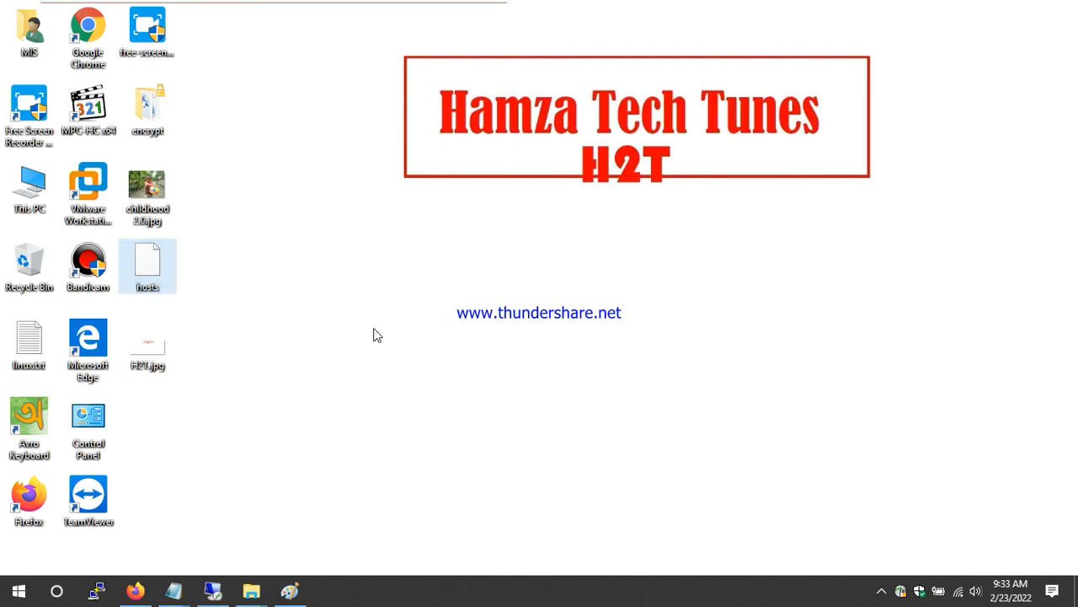
left_click(251, 591)
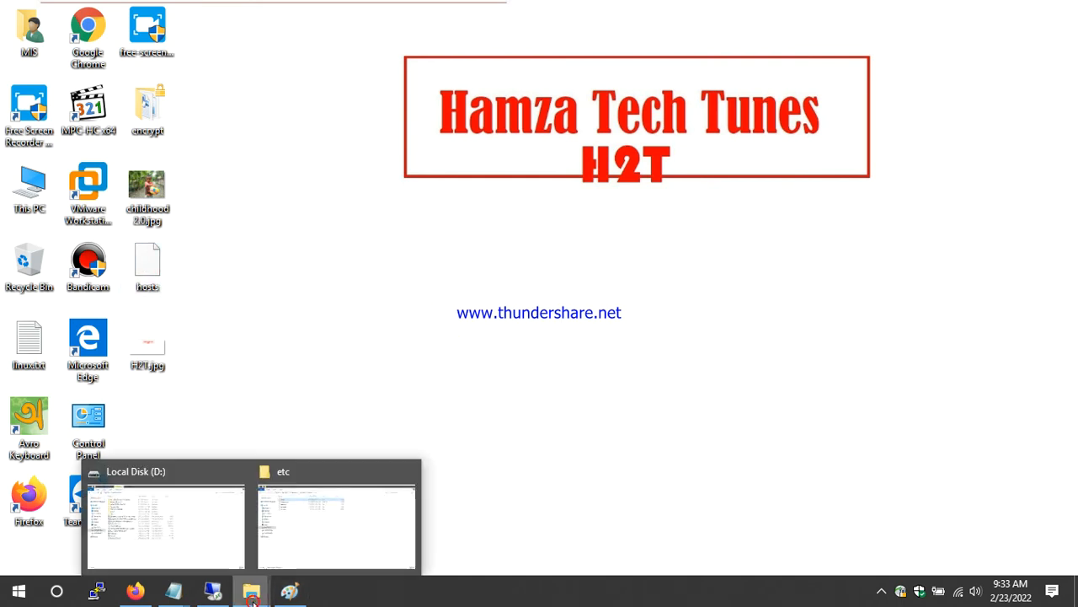
left_click(319, 558)
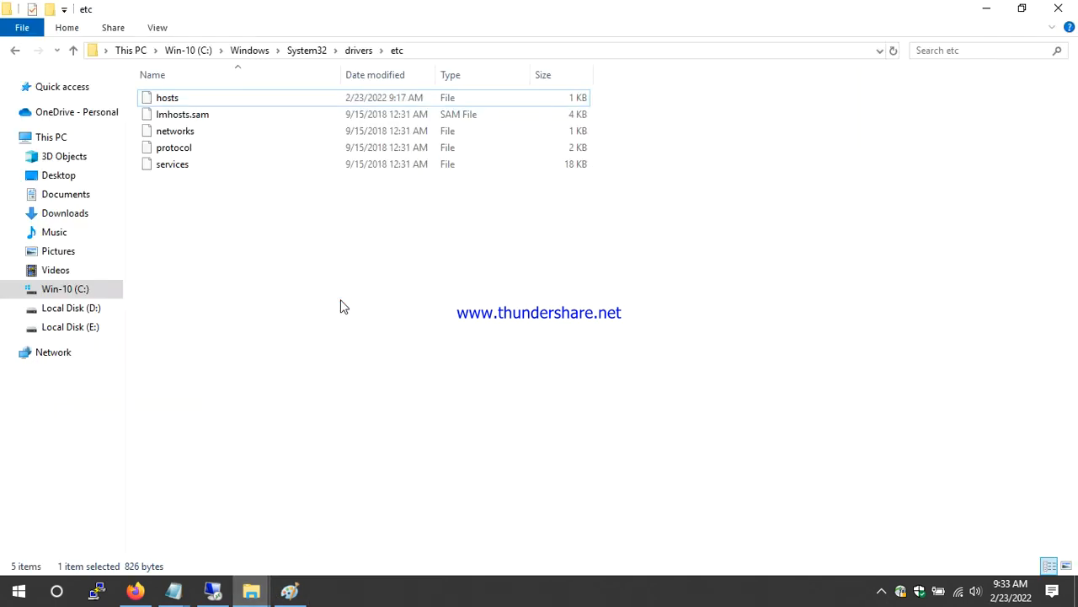
key("ctrl+v")
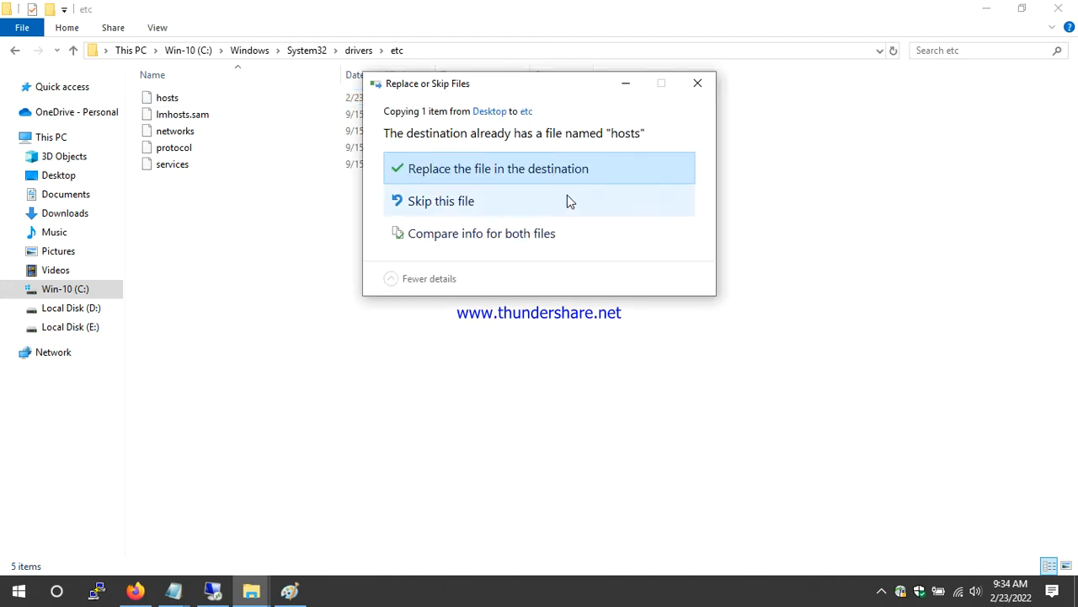
left_click(571, 183)
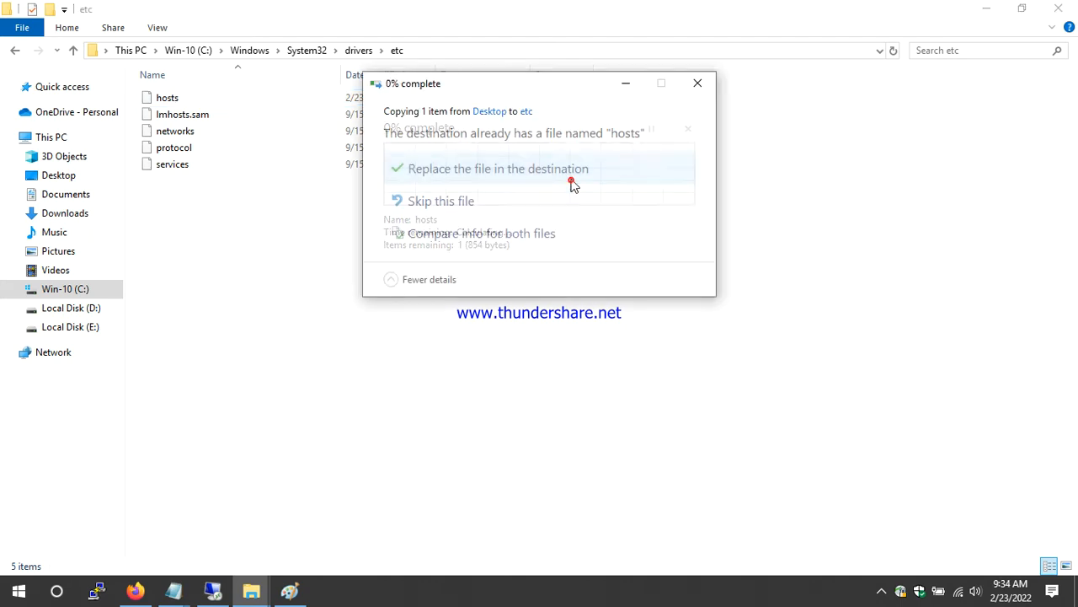
left_click(504, 193)
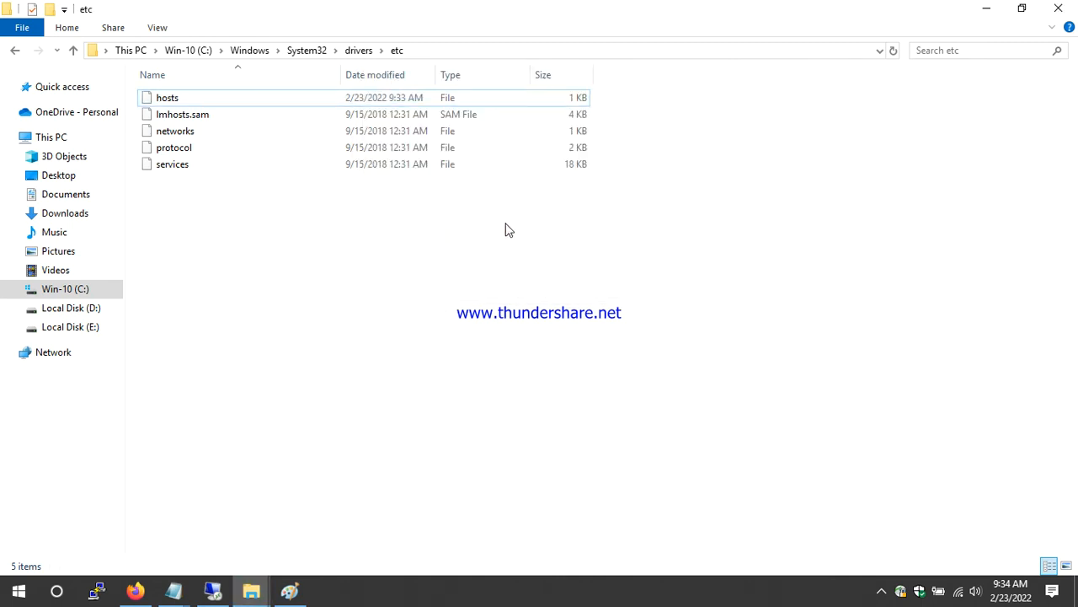
left_click(989, 11)
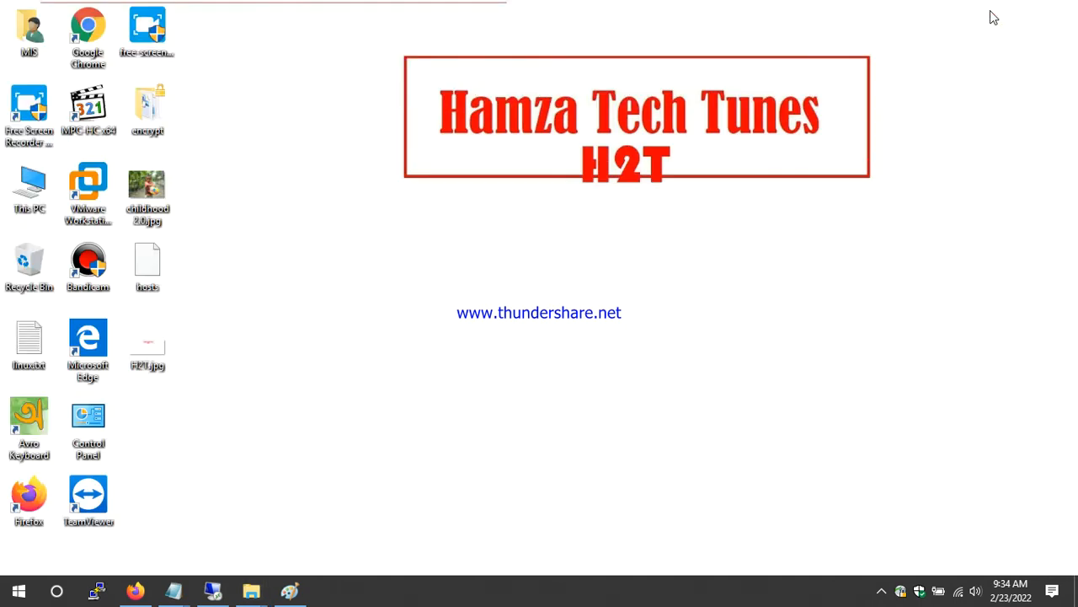
left_click(135, 590)
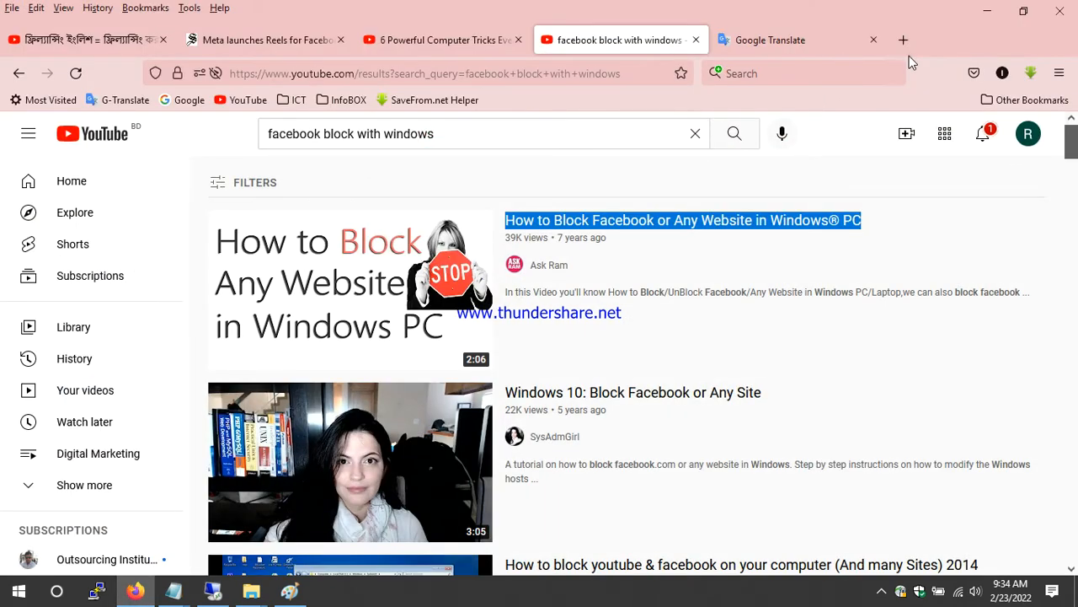
left_click(907, 40)
left_click(187, 100)
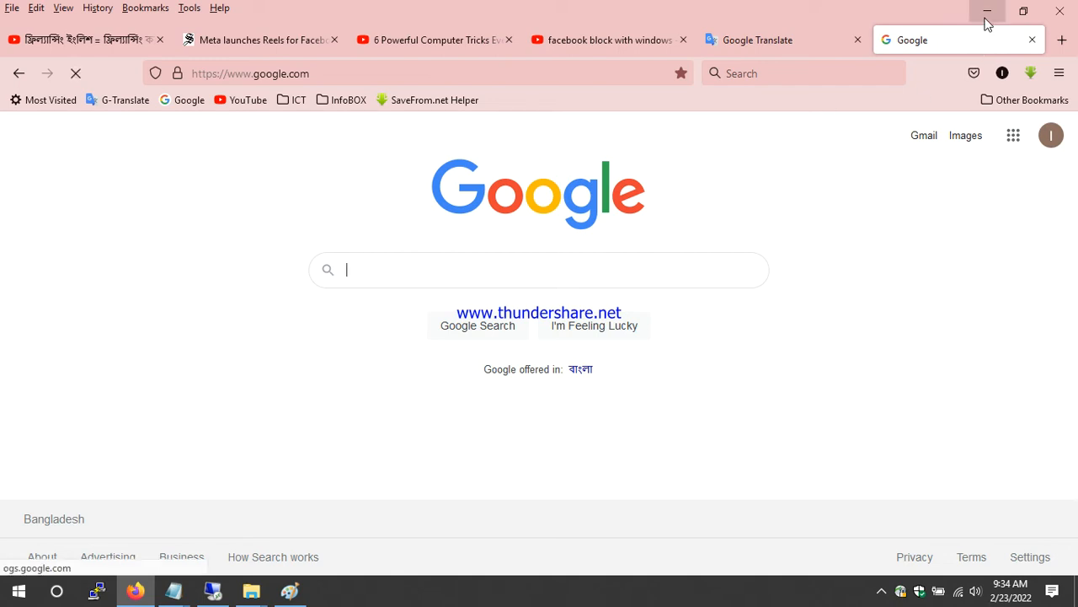
type("facebook")
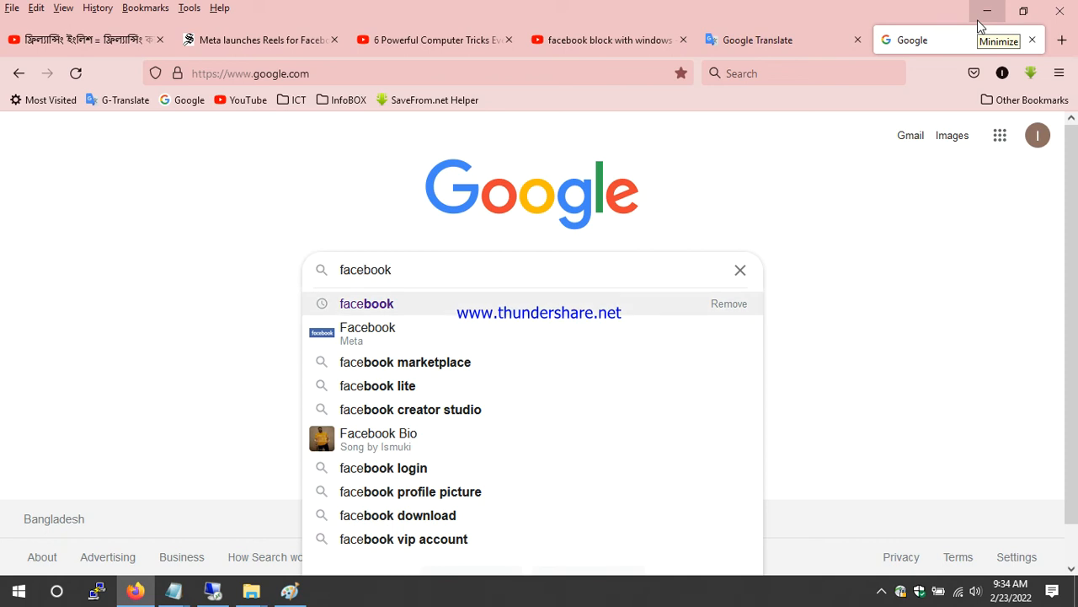
key("Return")
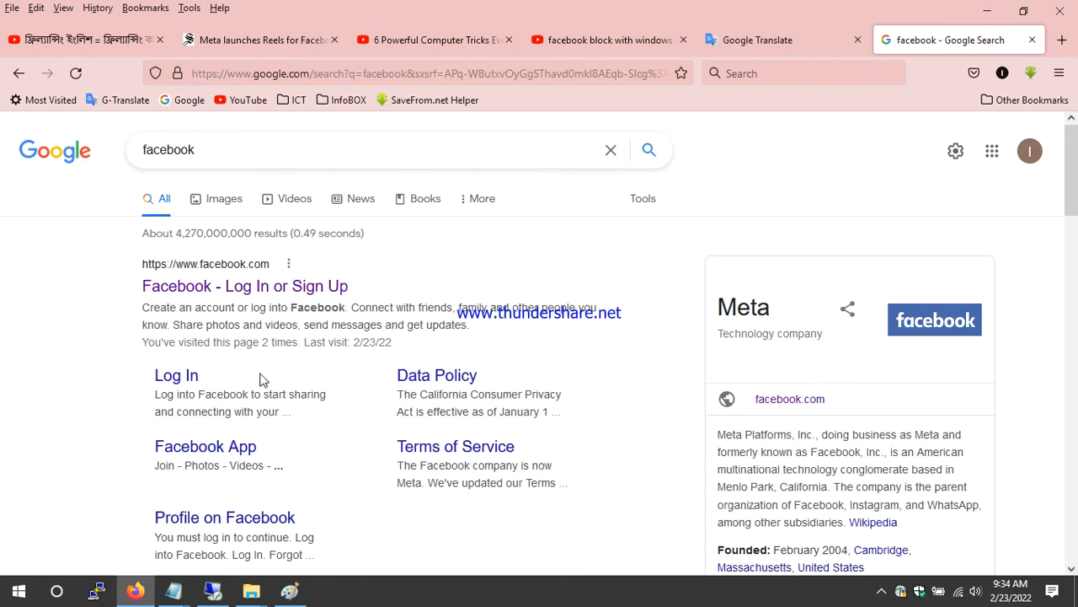
left_click(185, 291)
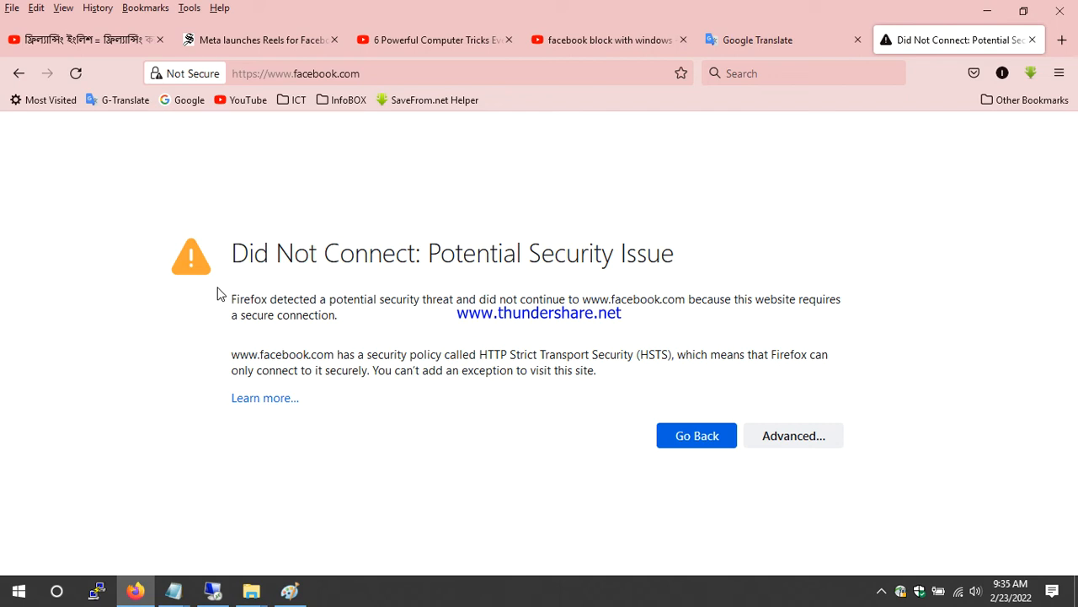
Return to the etc folder in File Explorer and select its hosts file
left_click(984, 11)
mouse_move(246, 593)
left_click(315, 537)
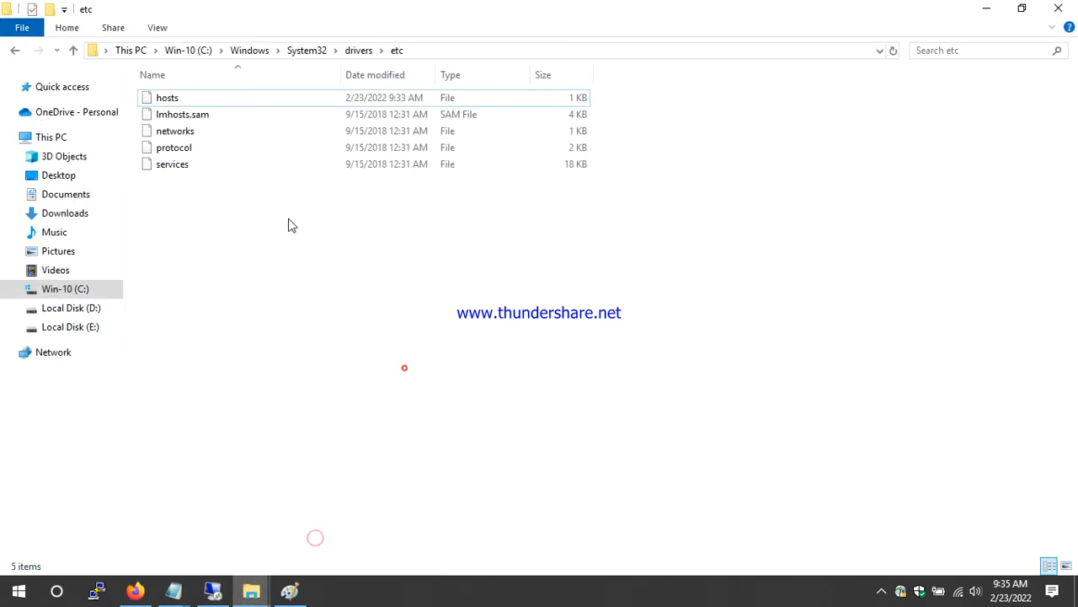
left_click(173, 98)
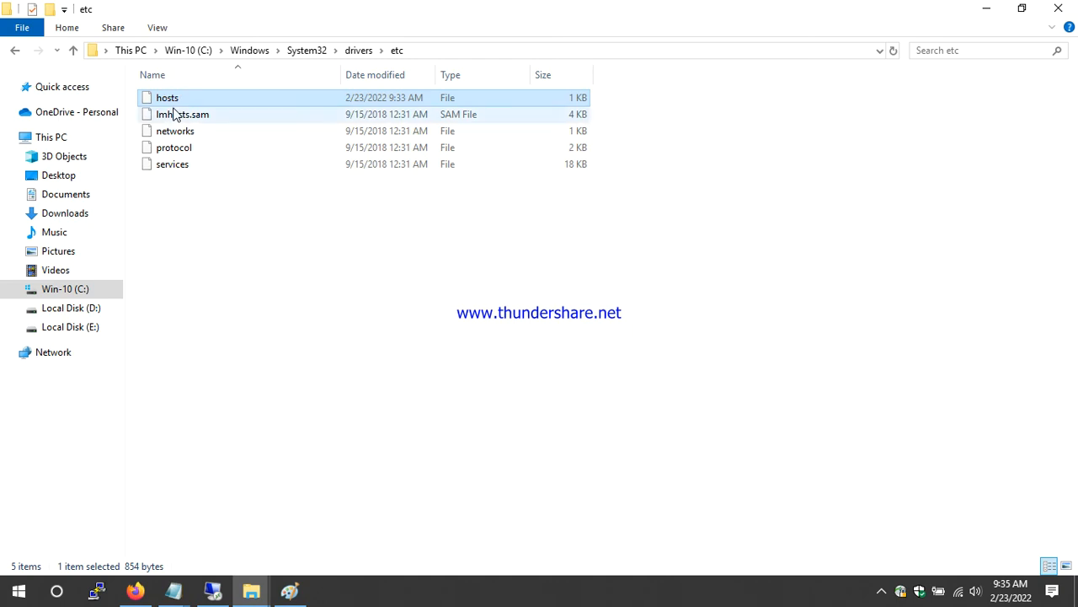
left_click(168, 98)
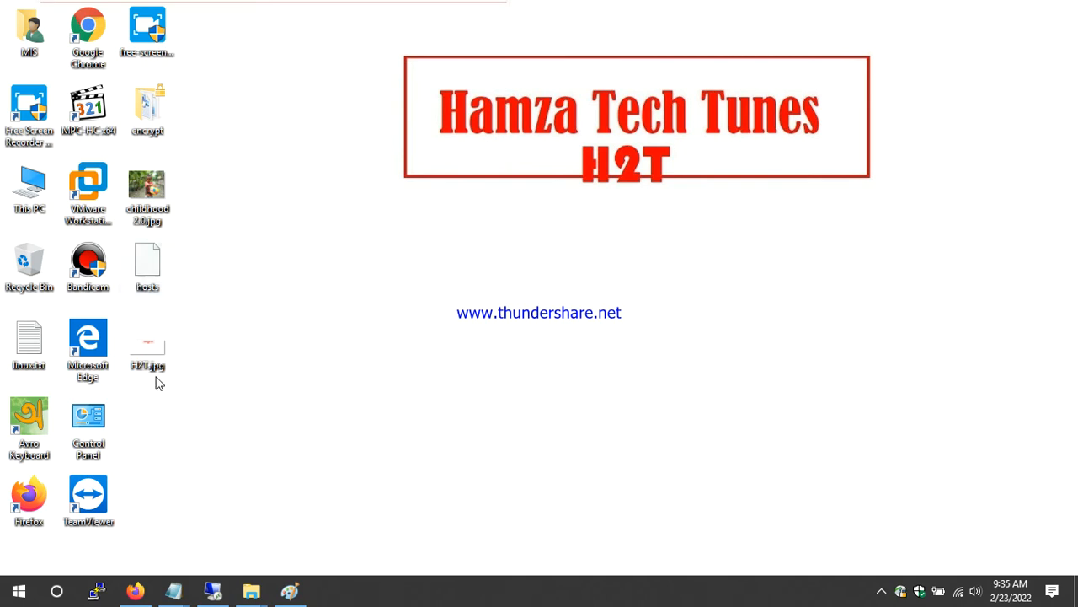
double_click(151, 284)
left_click(524, 375)
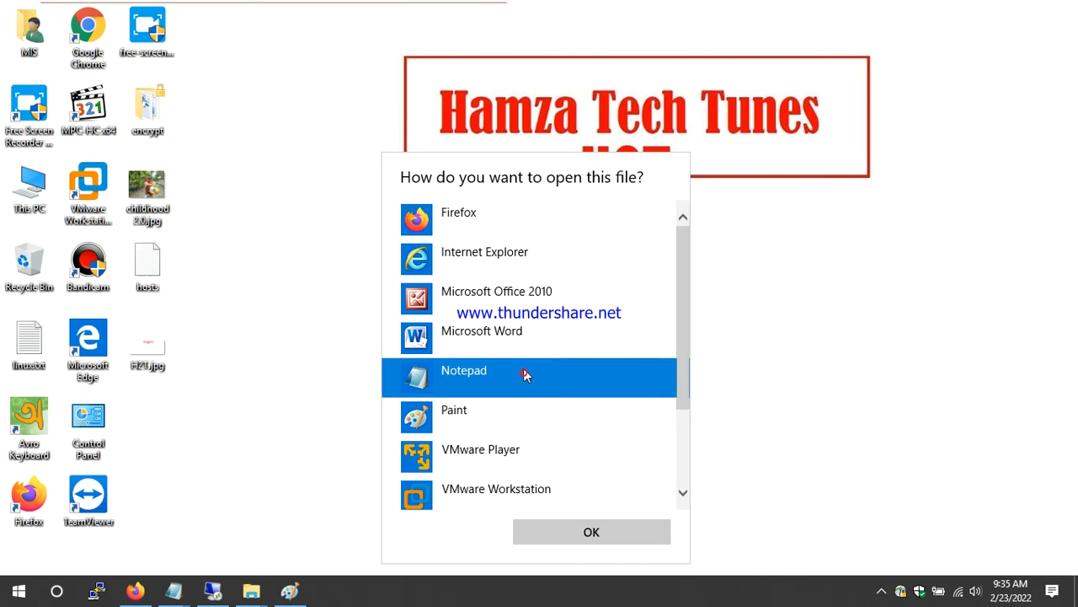
left_click(563, 531)
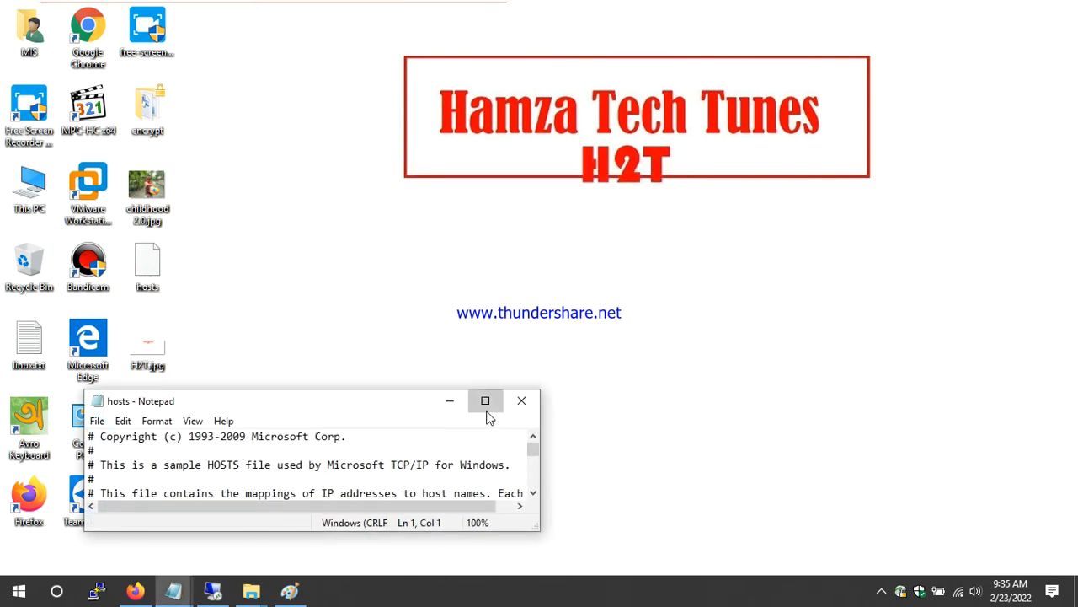
left_click(486, 410)
left_click_drag(177, 341, 1, 339)
key("Delete")
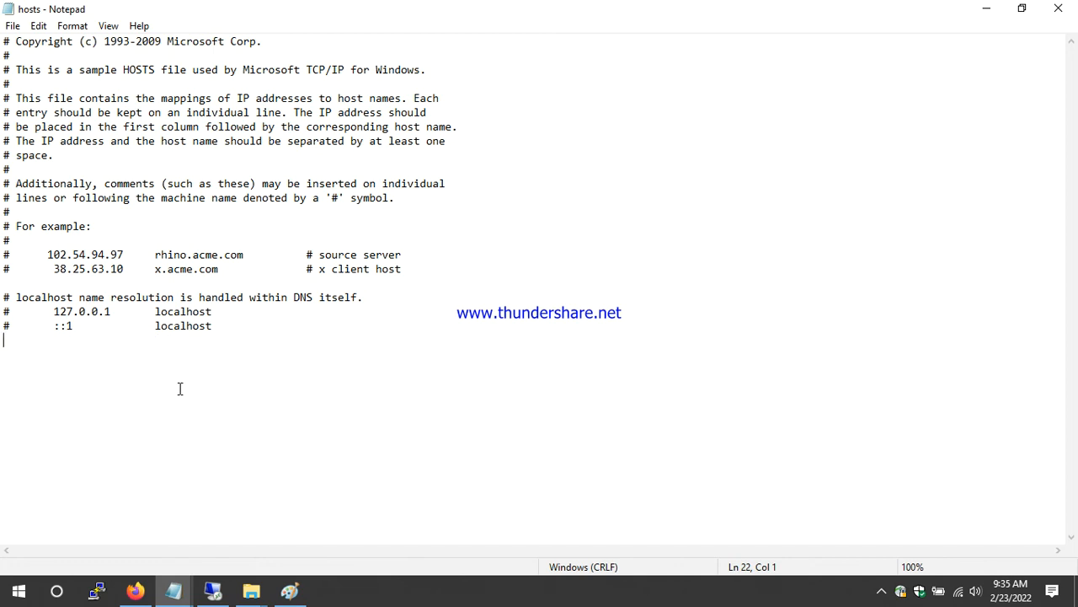
Save the edited hosts file and close Notepad
left_click(13, 26)
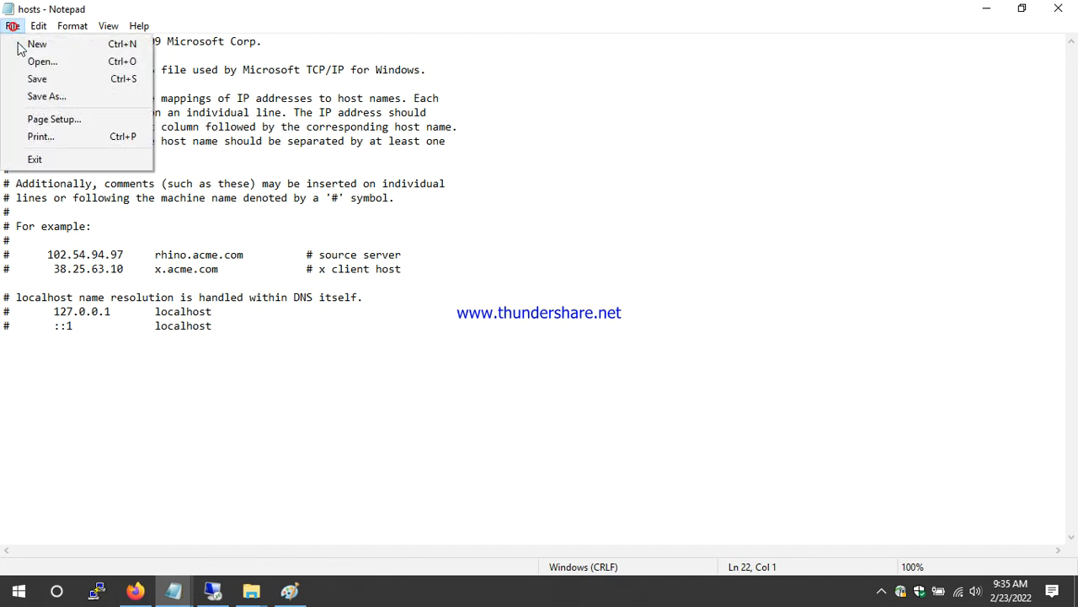
left_click(33, 79)
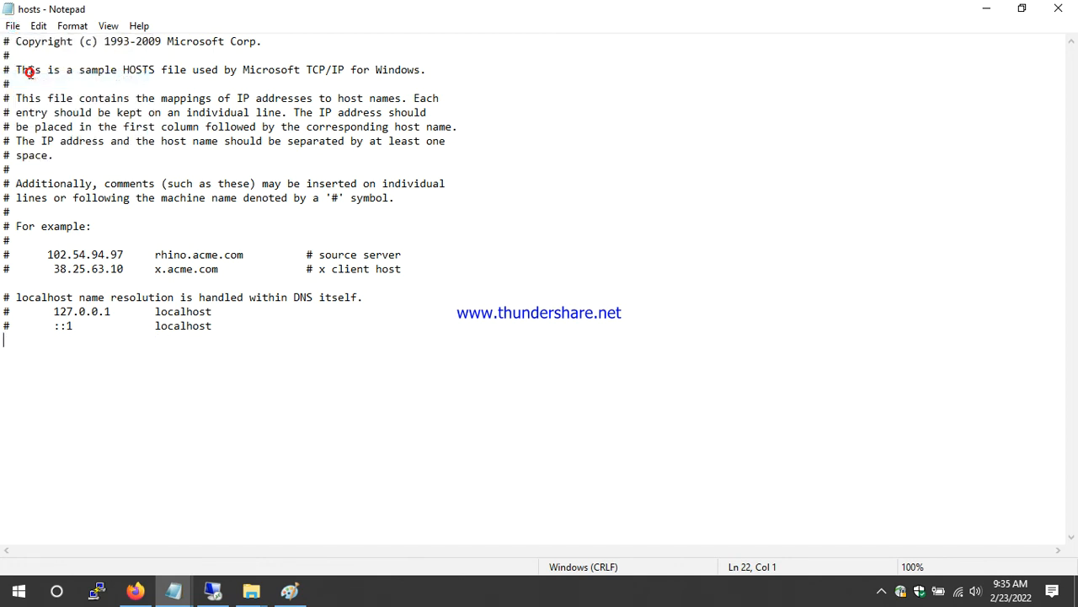
left_click(1058, 8)
left_click(595, 364)
right_click(148, 273)
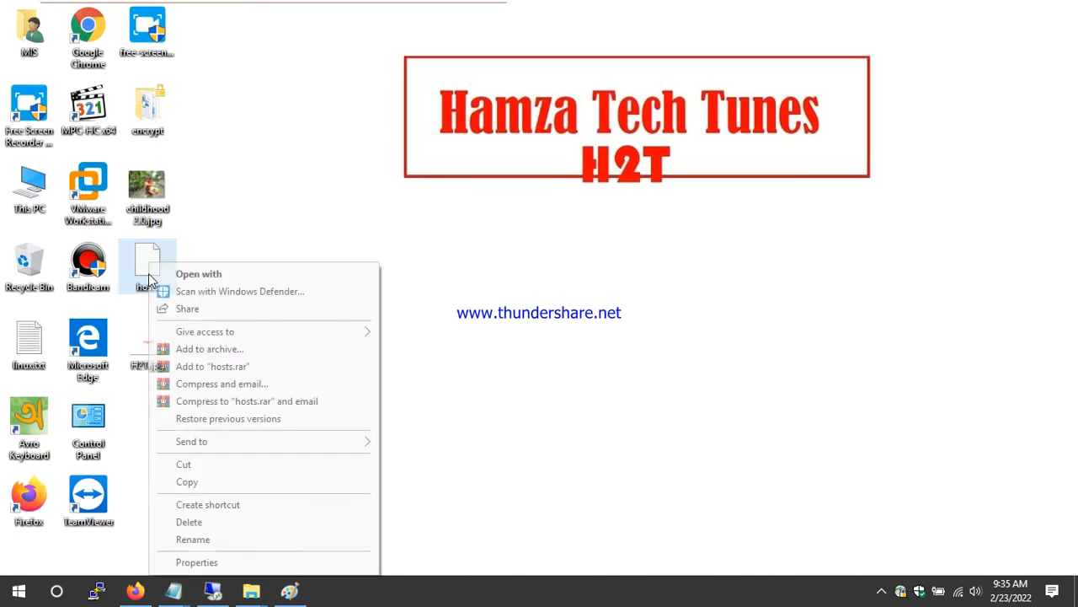
left_click(241, 483)
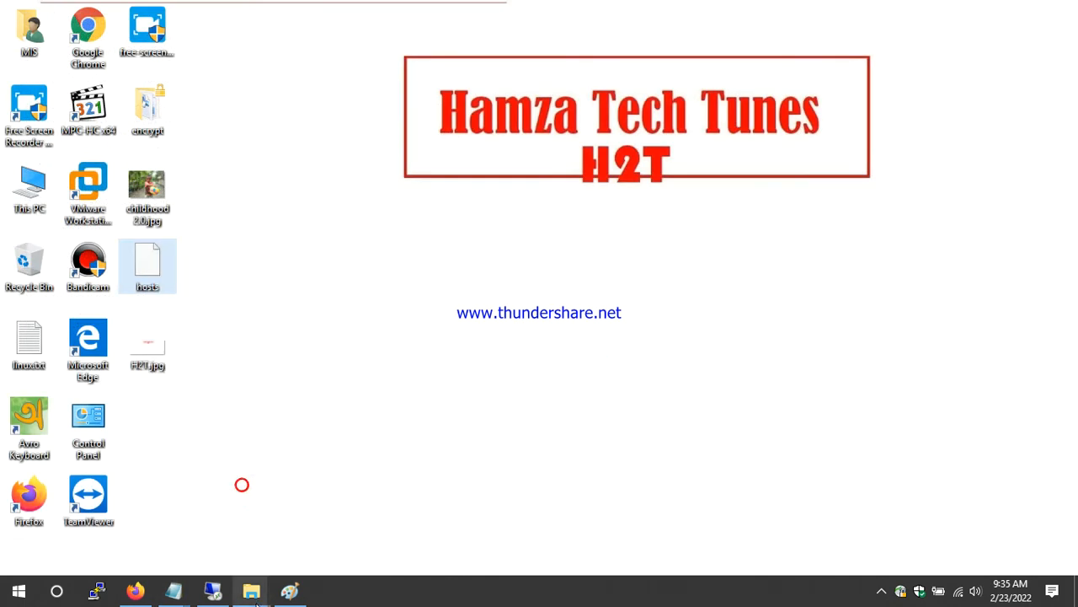
mouse_move(256, 600)
left_click(298, 539)
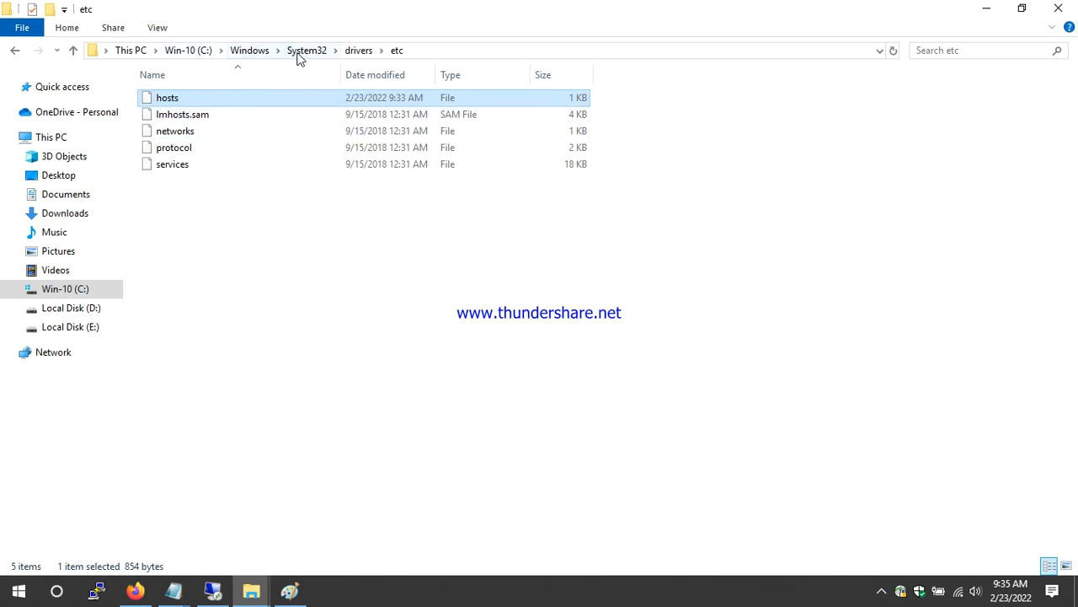
left_click(378, 313)
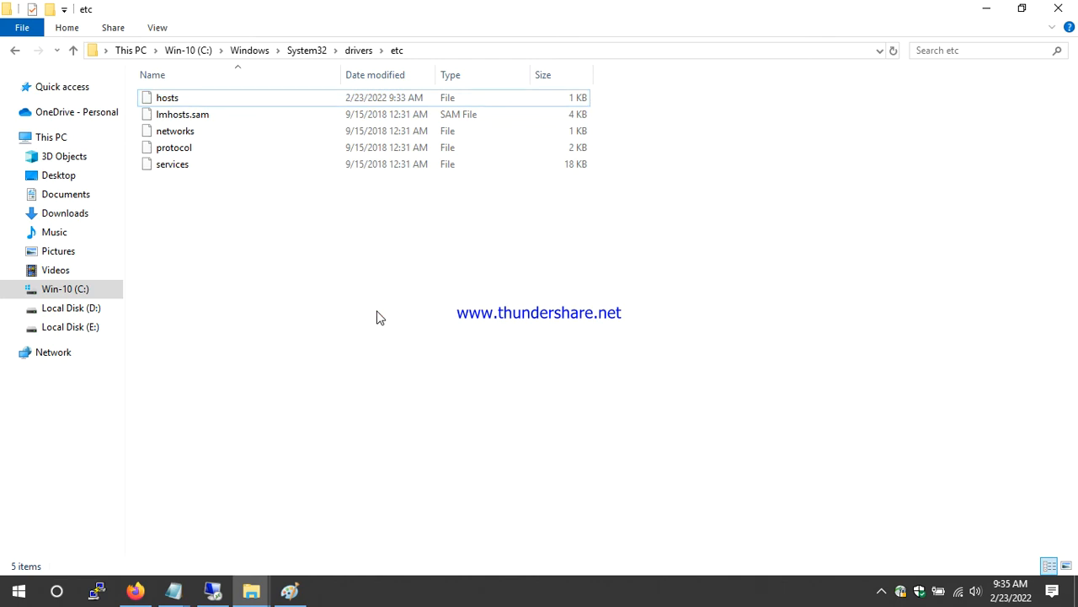
left_click(987, 9)
Copy the edited hosts file from the desktop into the etc folder, replacing the existing one, and close the folder window
right_click(148, 277)
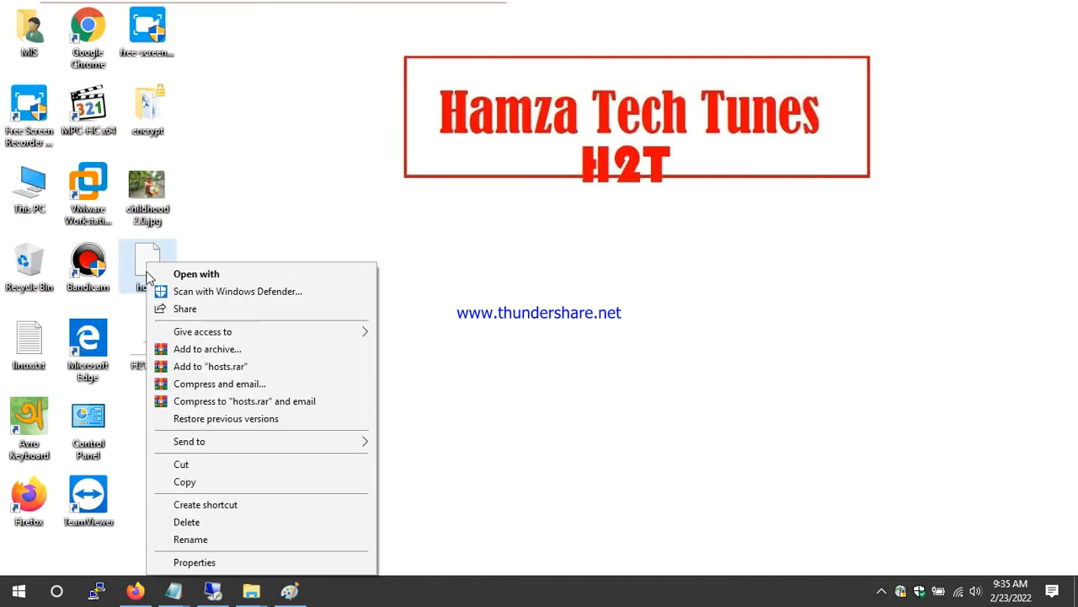
left_click(225, 482)
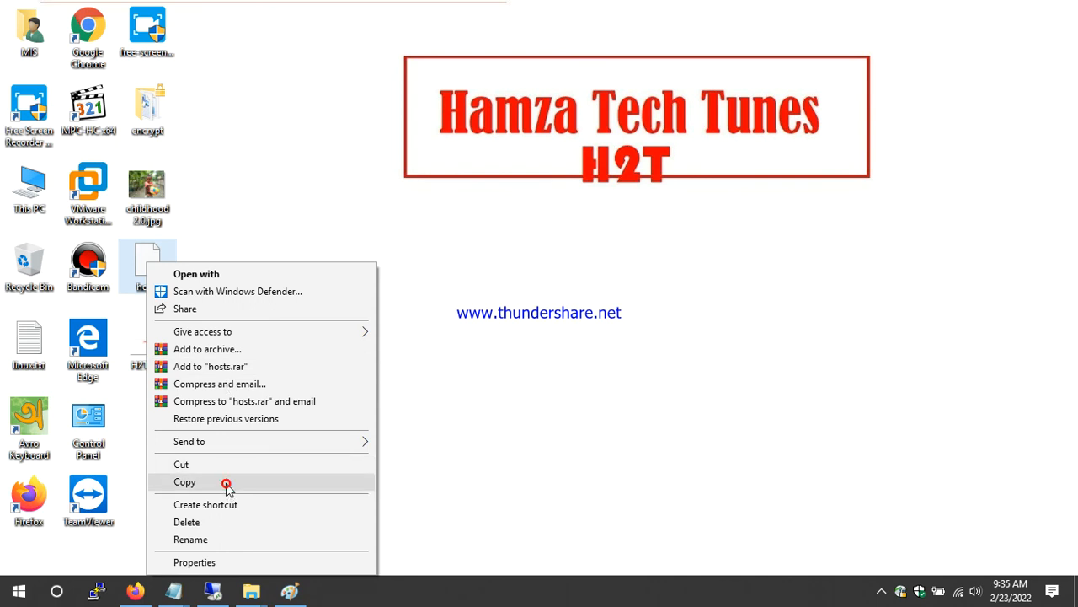
mouse_move(251, 589)
left_click(302, 547)
left_click(398, 426)
key("ctrl+v")
left_click(520, 169)
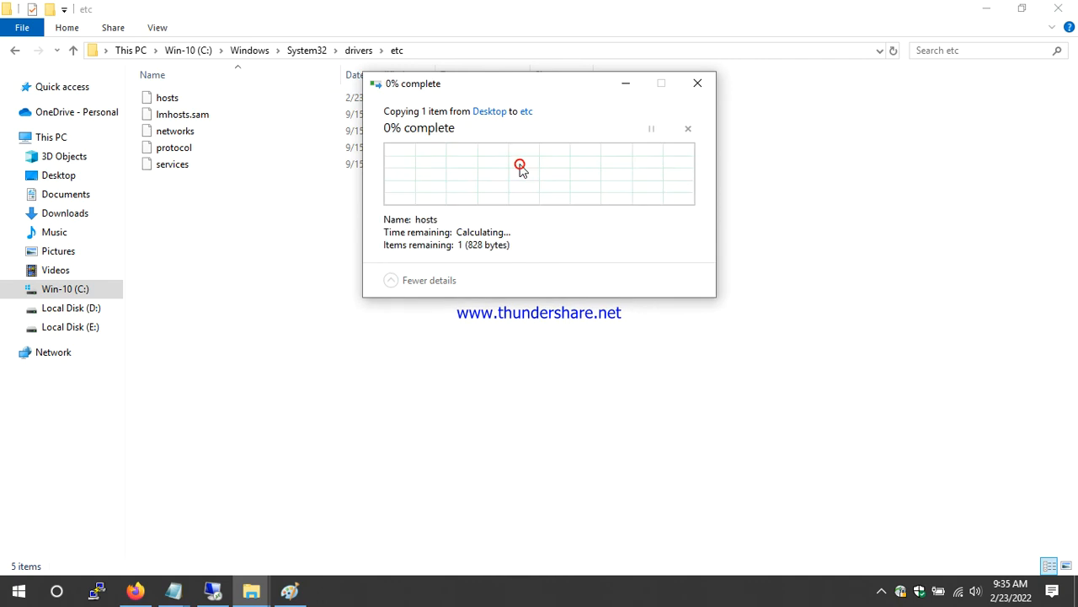
left_click(512, 195)
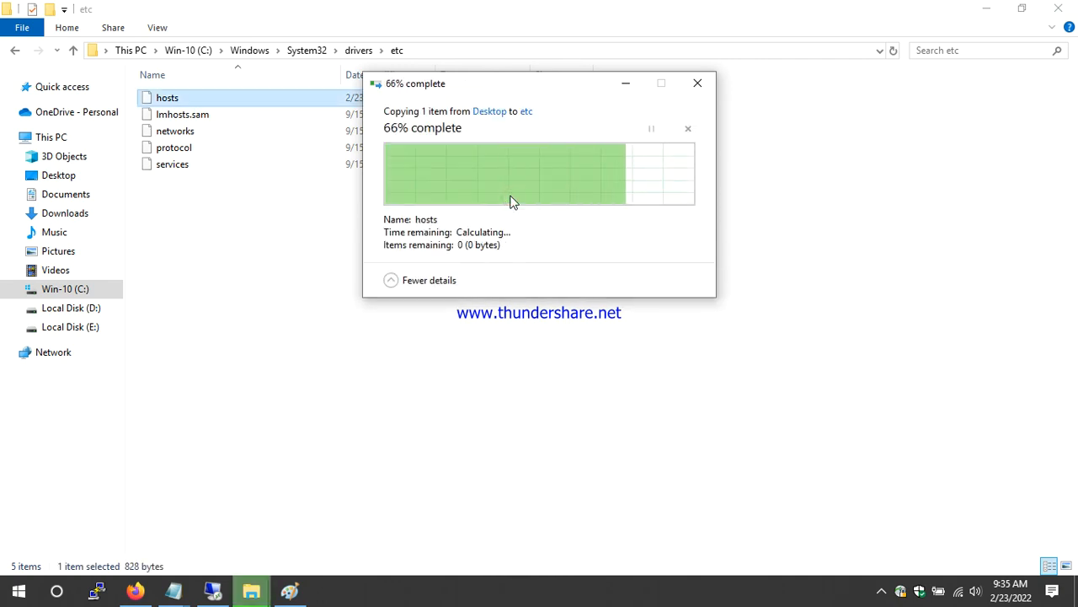
left_click(1059, 9)
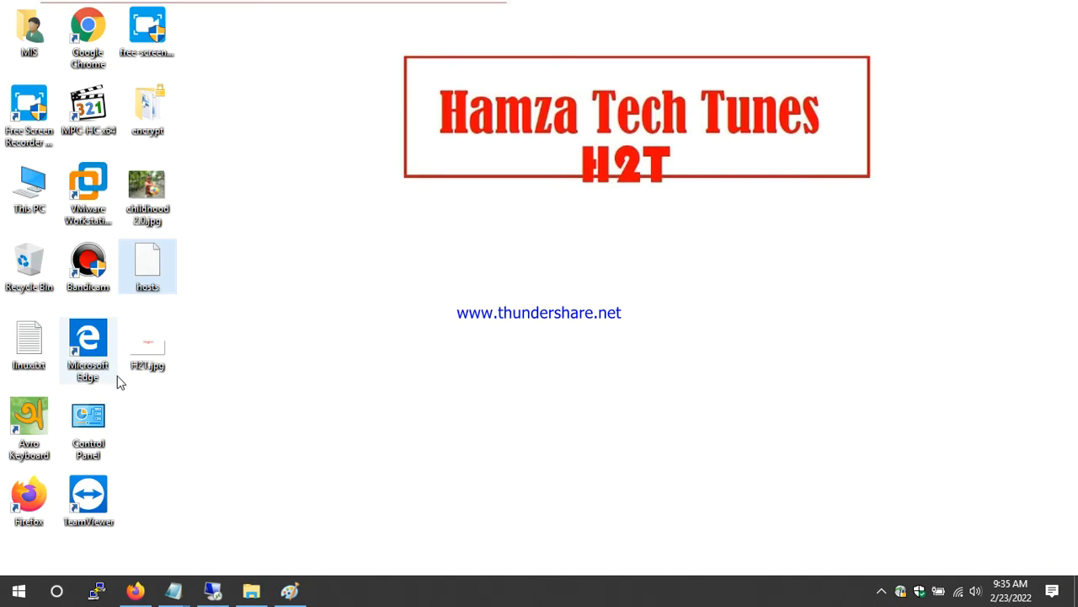
Refresh the desktop
left_click(313, 474)
right_click(354, 398)
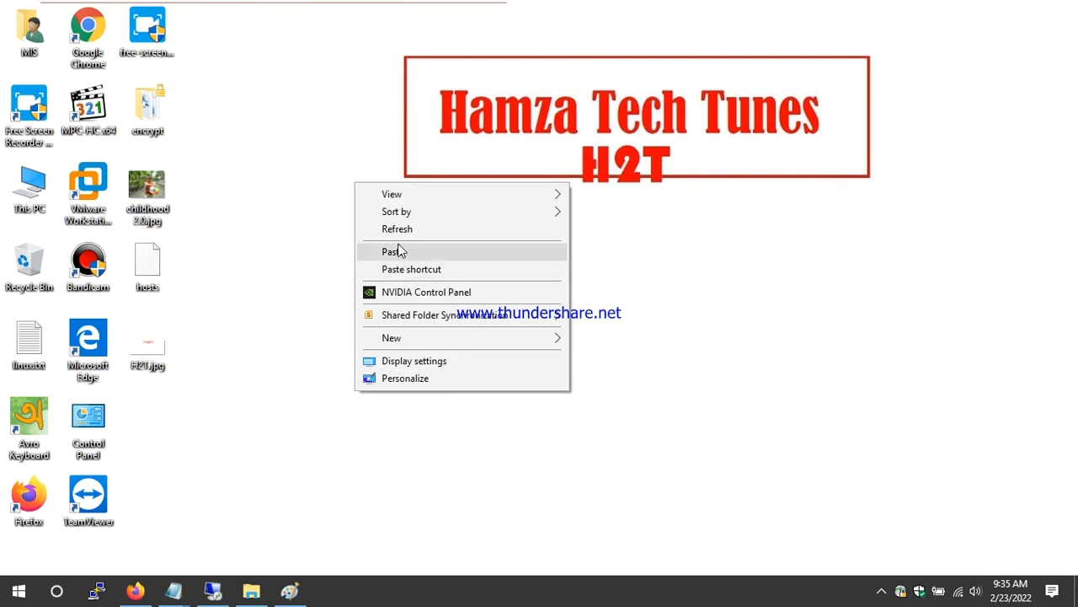
left_click(398, 231)
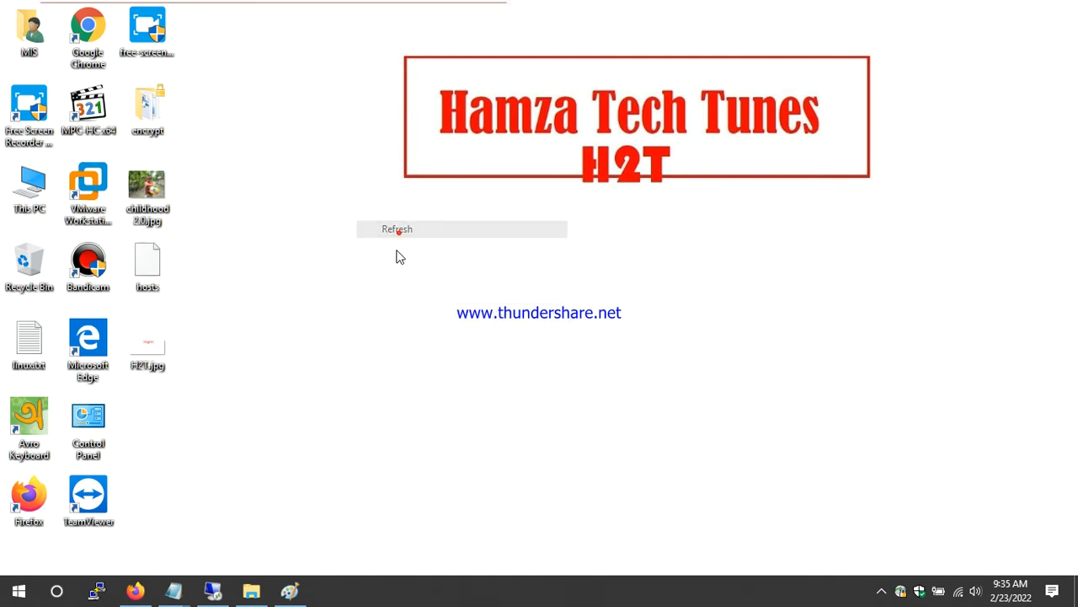
left_click(134, 589)
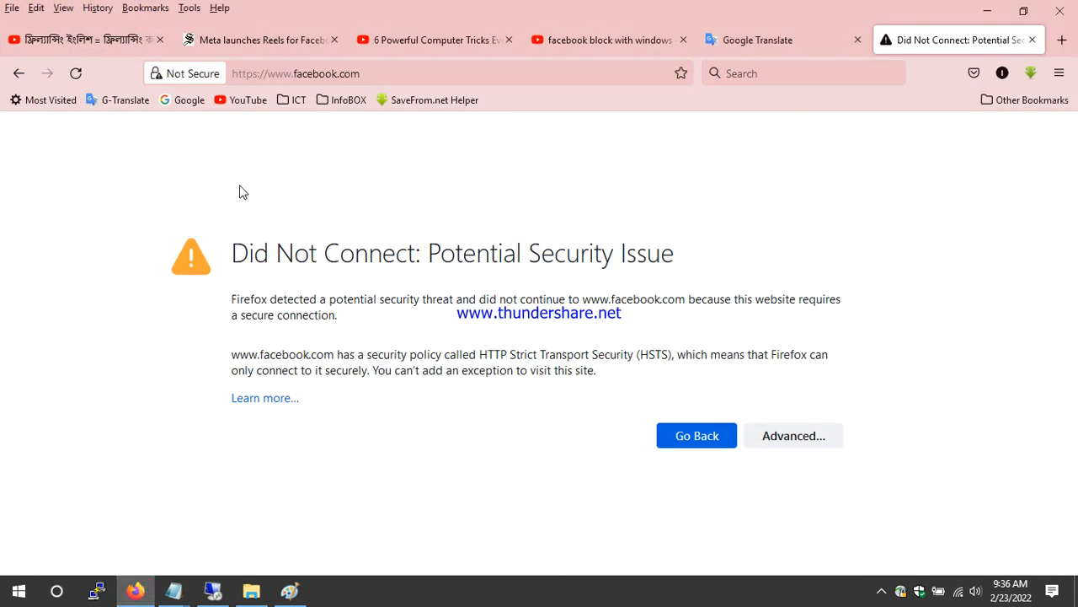
left_click(84, 73)
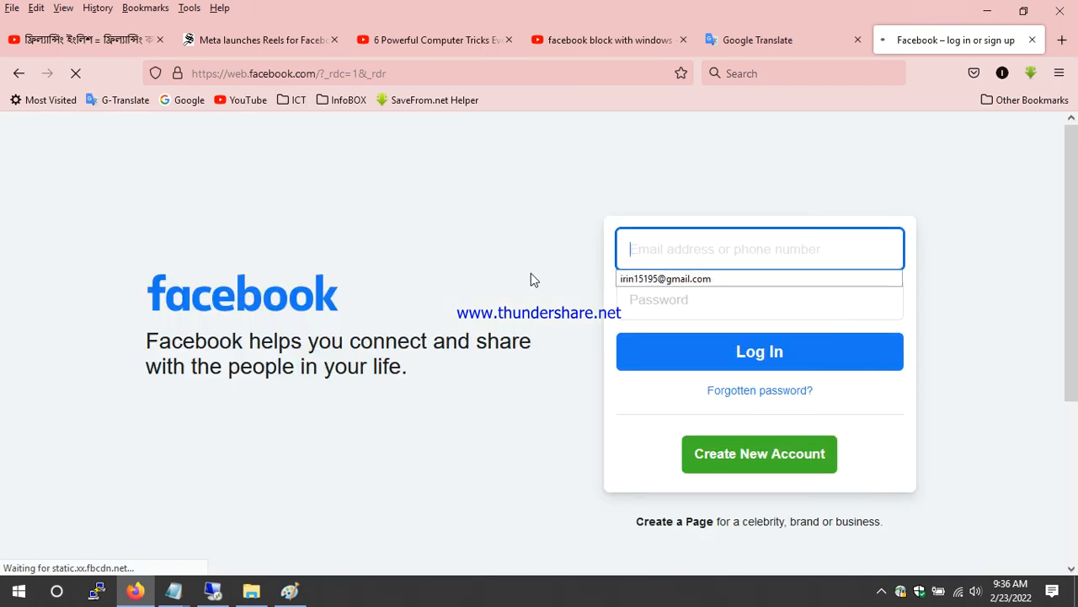
left_click(488, 263)
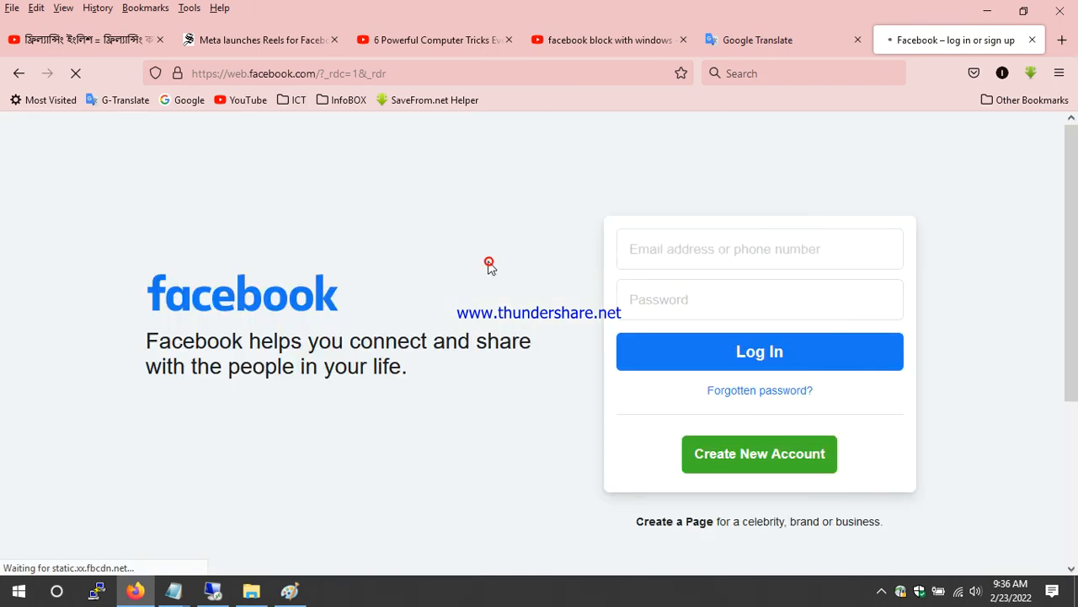
scroll(505, 278, "down", 3)
scroll(590, 312, "up", 3)
Fill in the Facebook login e-mail with the saved suggestion and minimize the browser window
left_click(703, 249)
left_click(698, 279)
left_click(439, 240)
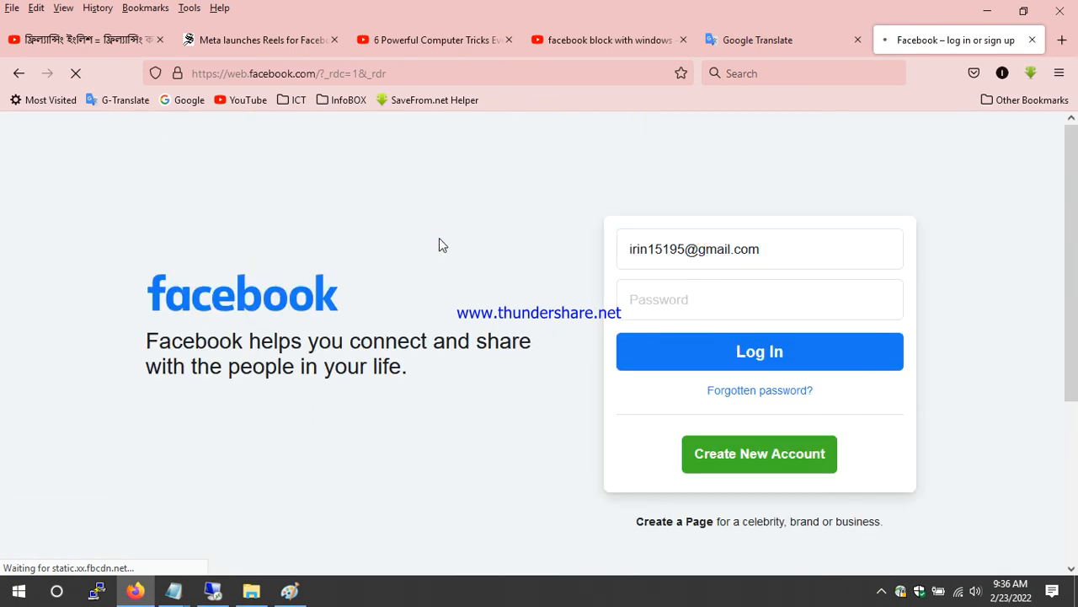
left_click(983, 18)
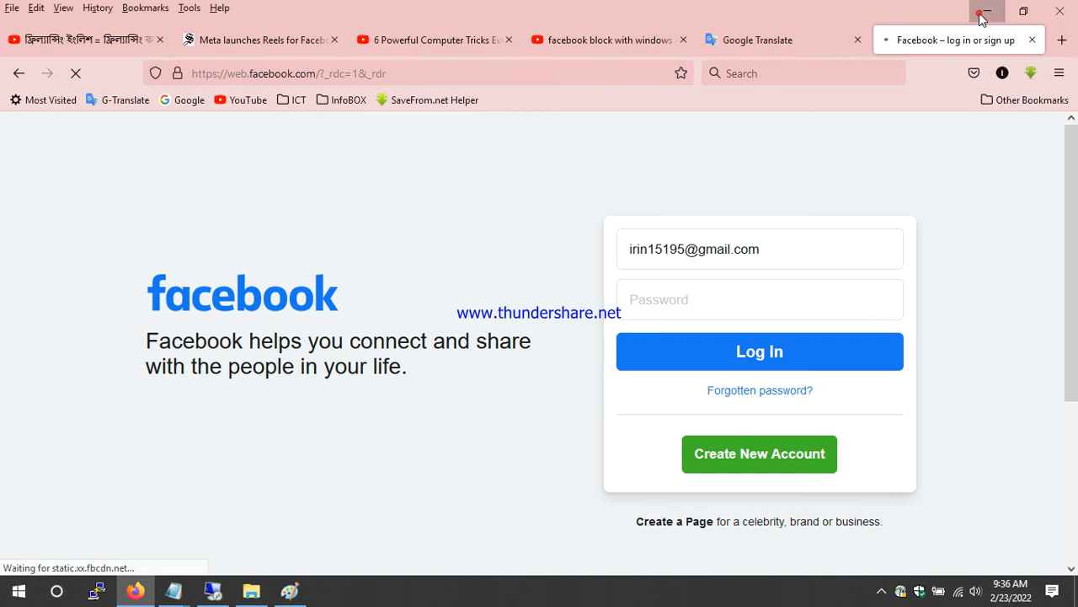